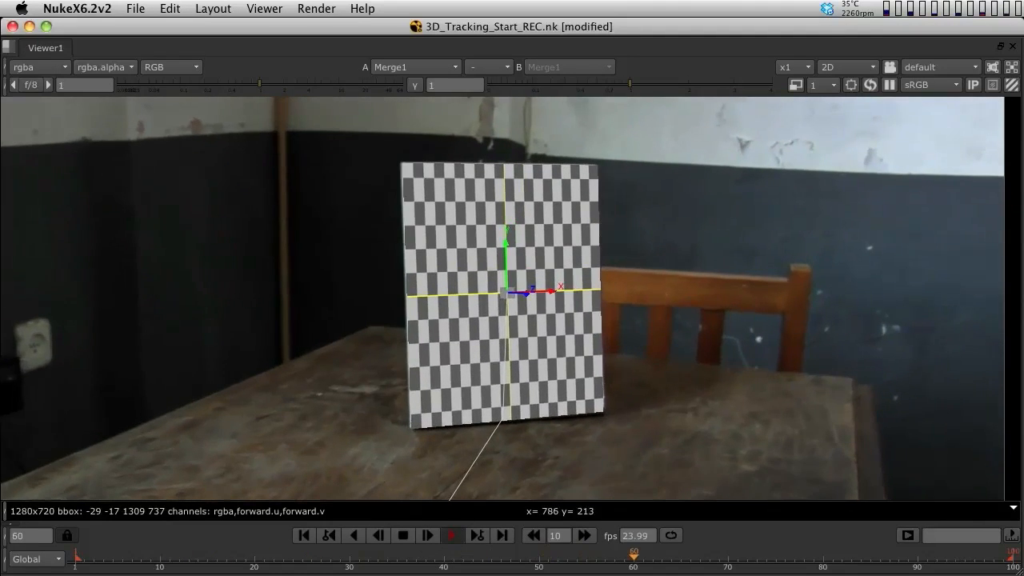
Enable the disabled Table card node so the checkerboard shows on the tabletop
key("k")
key("space")
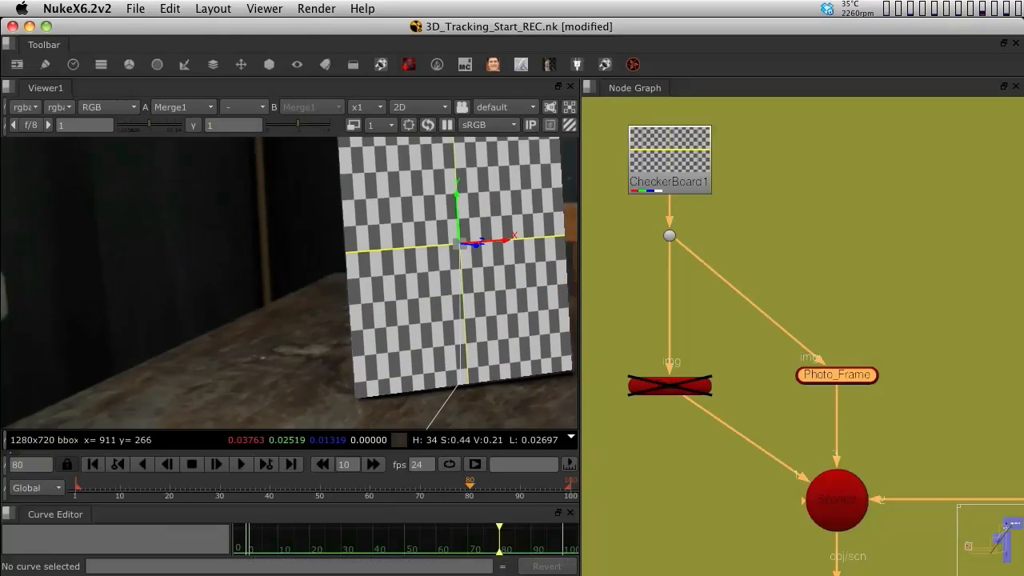
left_click(669, 385)
key("d")
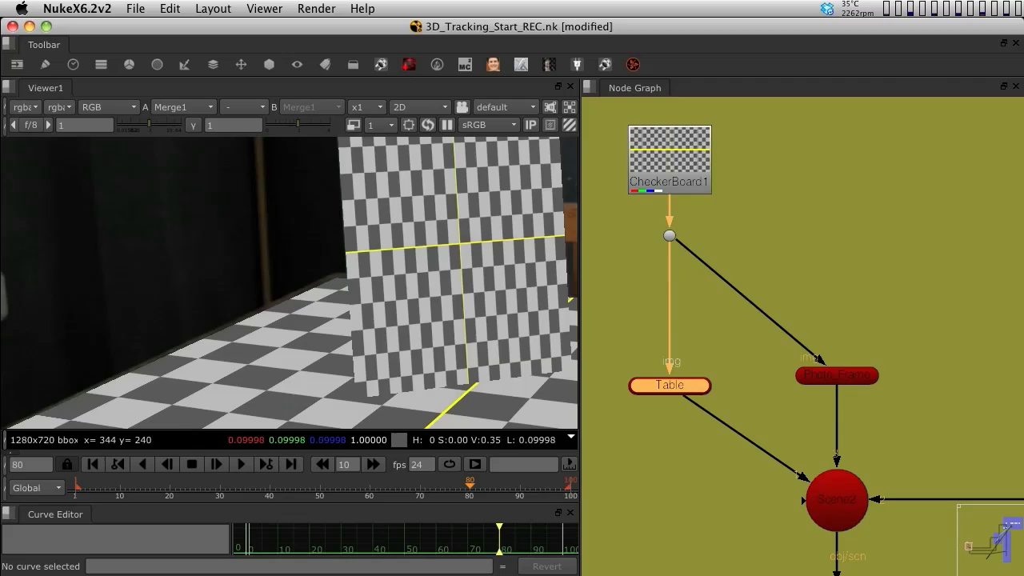
Switch the viewer to 3D and orbit around the scene to inspect the tracked point cloud and cards
key("Tab")
left_click_drag(167, 330, 216, 272, "super")
scroll(280, 304, "down", 8)
left_click_drag(72, 268, 72, 240, "super")
scroll(112, 253, "up", 8)
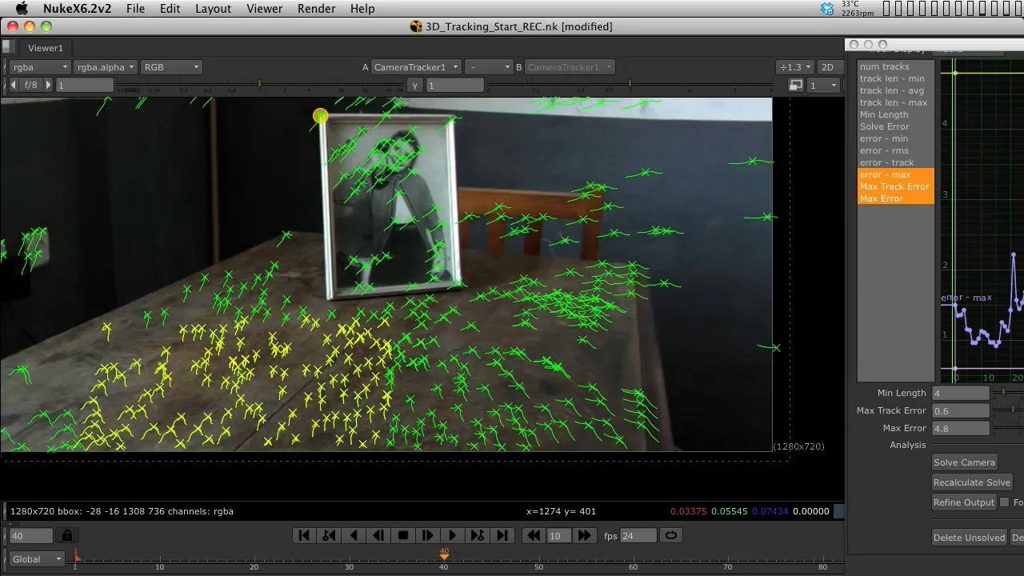
key("Tab")
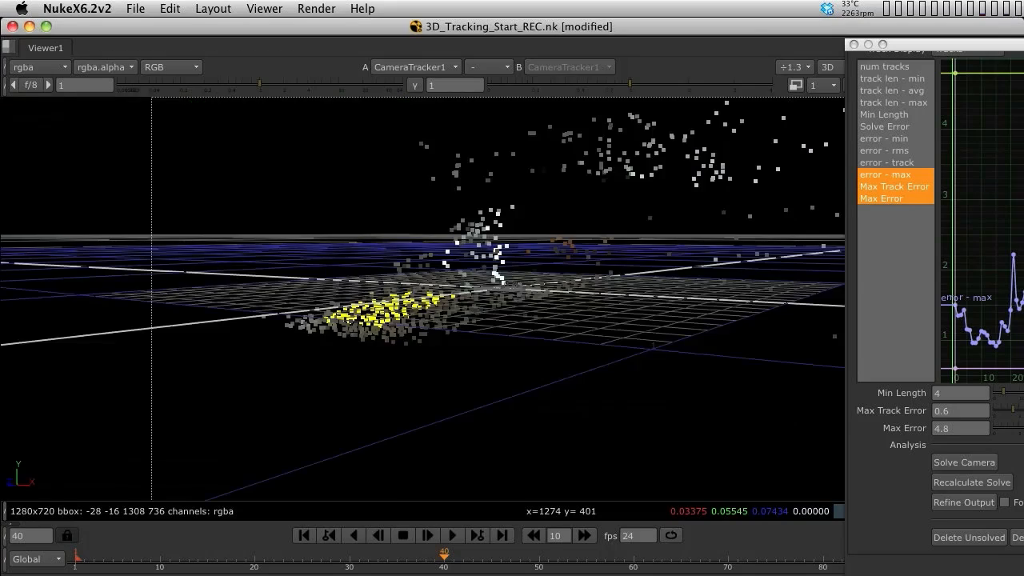
scroll(423, 298, "up", 5)
left_click_drag(422, 298, 344, 232, "super")
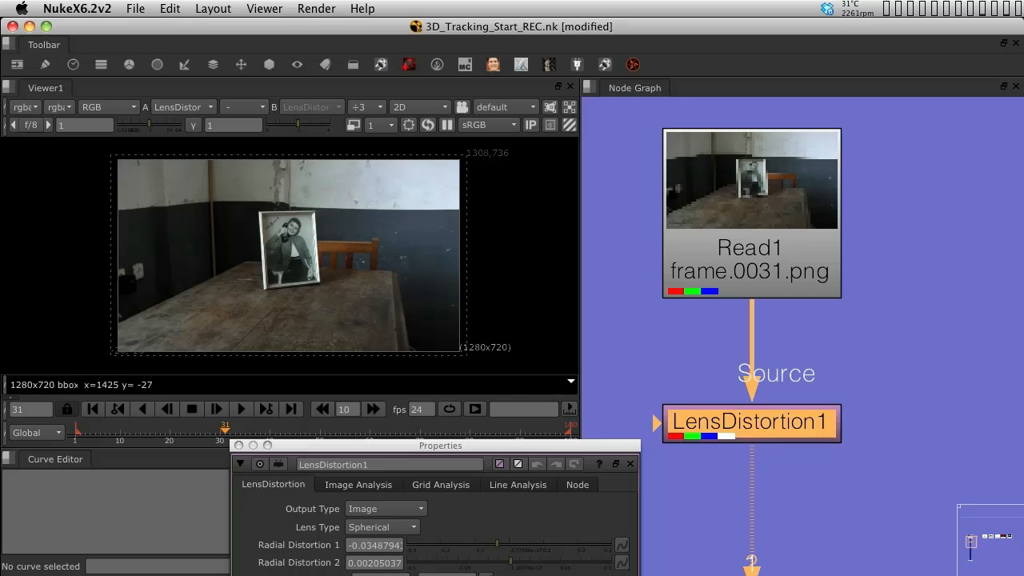
Toggle the LensDistortion1 node off and on to compare the plate with and without distortion
key("d")
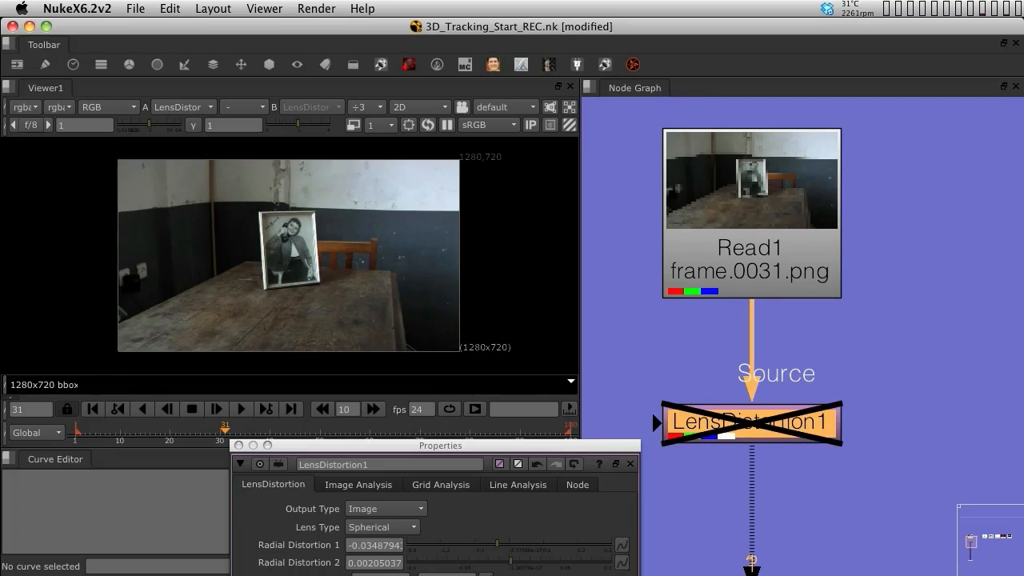
key("d")
key("d")
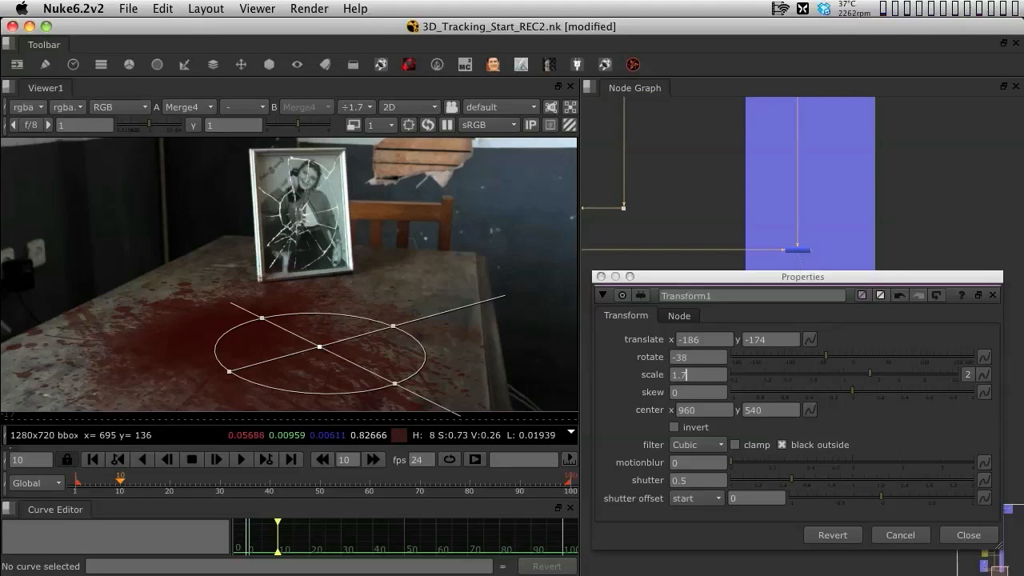
Close the Transform1 properties and scrub through the timeline to review the blood composite
left_click(602, 277)
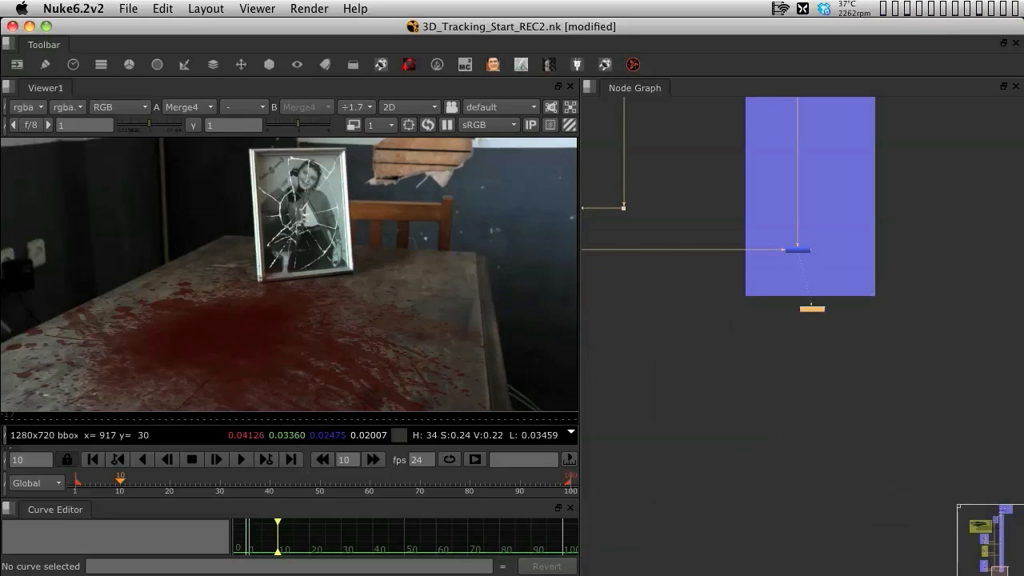
left_click(170, 482)
left_click_drag(240, 482, 530, 482)
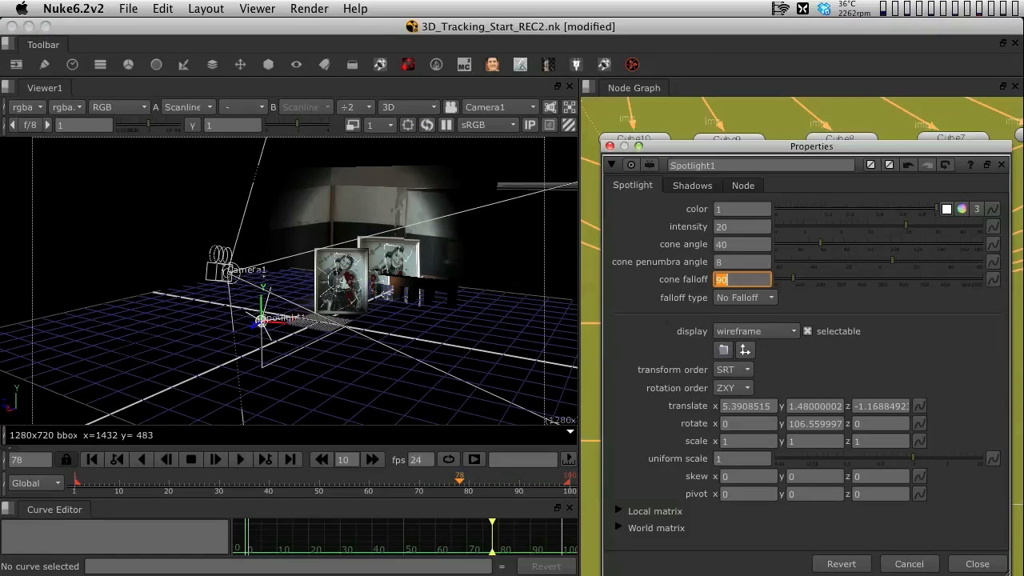
Look through Camera1 in the 3D viewer to review the spotlit scene, closing the Spotlight1 properties
left_click(498, 107)
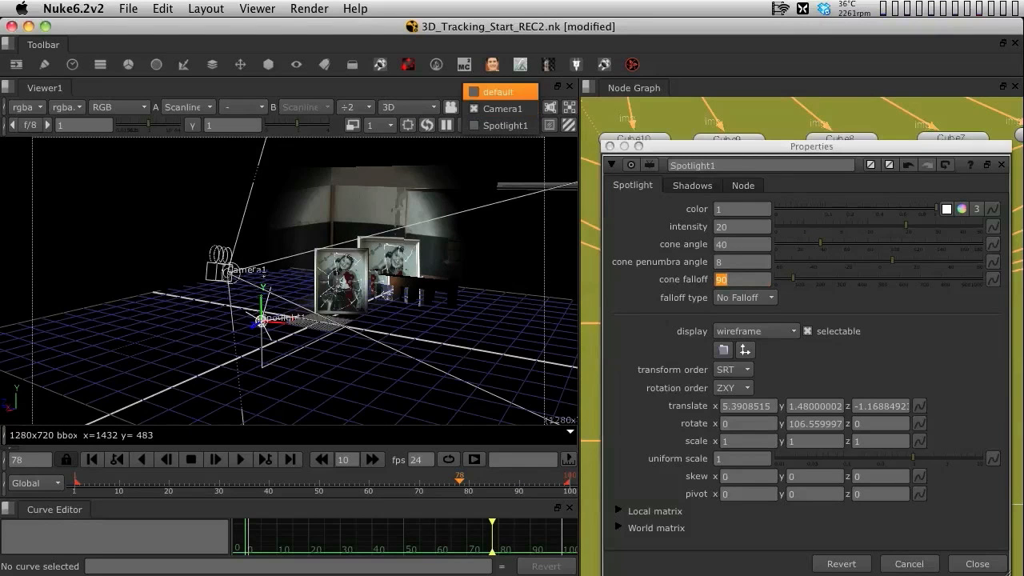
left_click(496, 109)
left_click(451, 107)
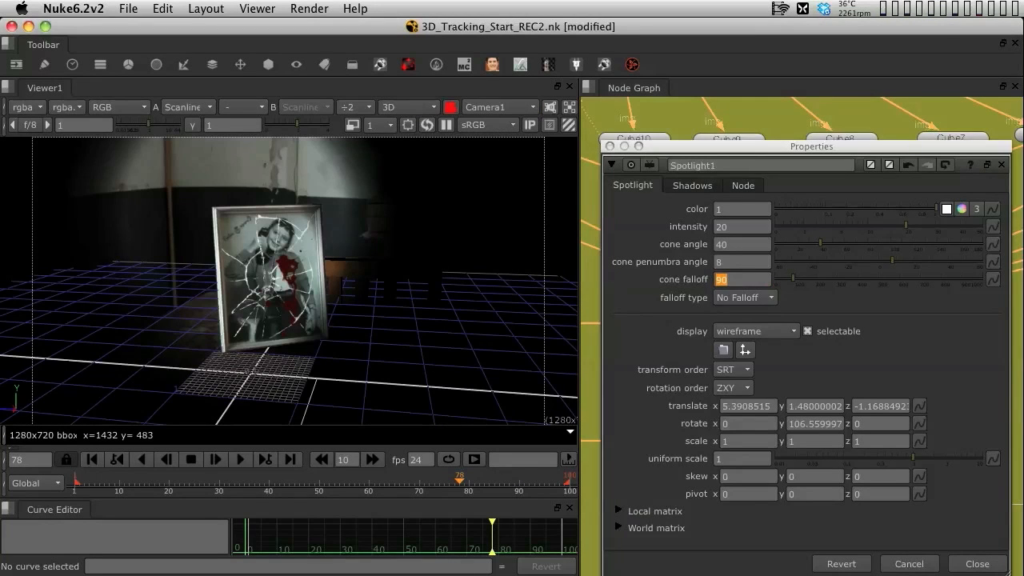
left_click(978, 564)
middle_click_drag(904, 472, 912, 326)
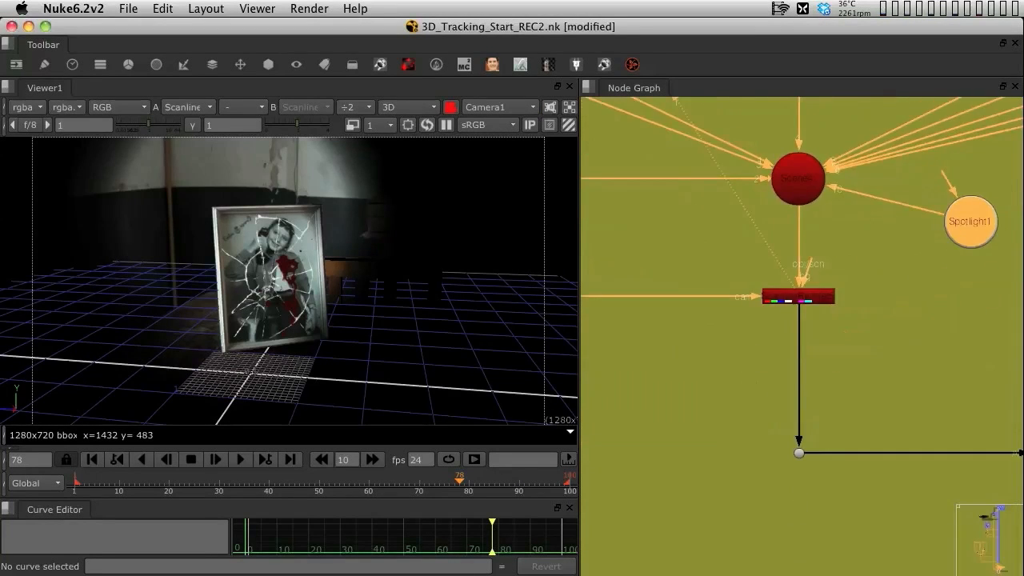
left_click(408, 107)
left_click(404, 124)
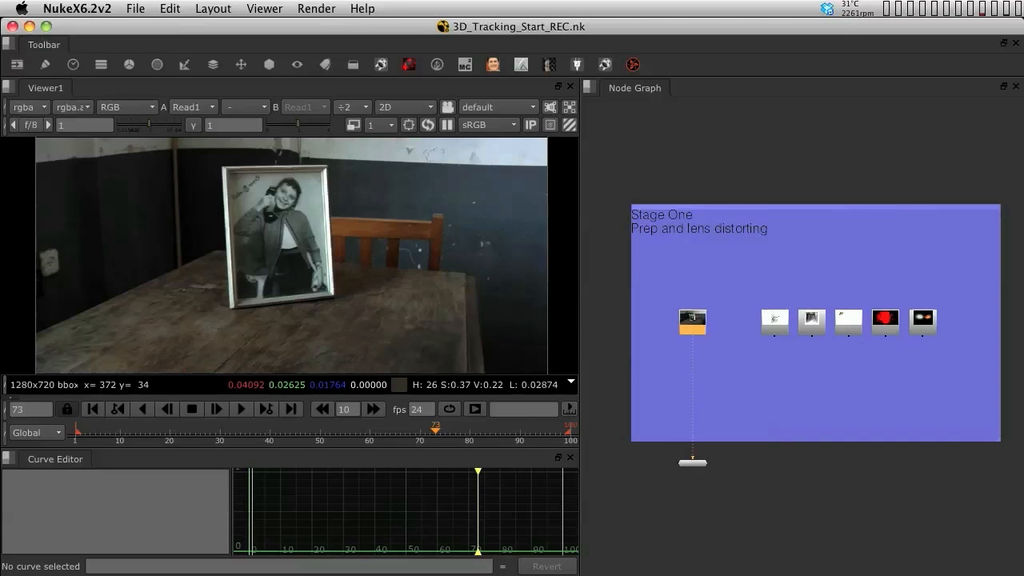
Zoom into the node graph and pan across the Read nodes to review the plate and texture elements
left_click(693, 463)
scroll(783, 321, "up", 6)
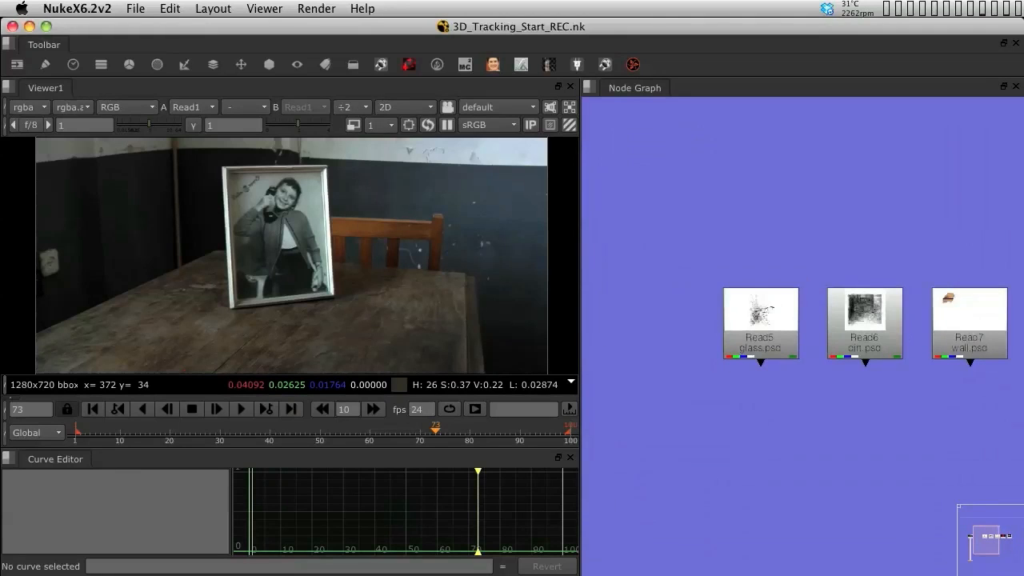
middle_click_drag(784, 322, 642, 326)
middle_click_drag(799, 327, 741, 321)
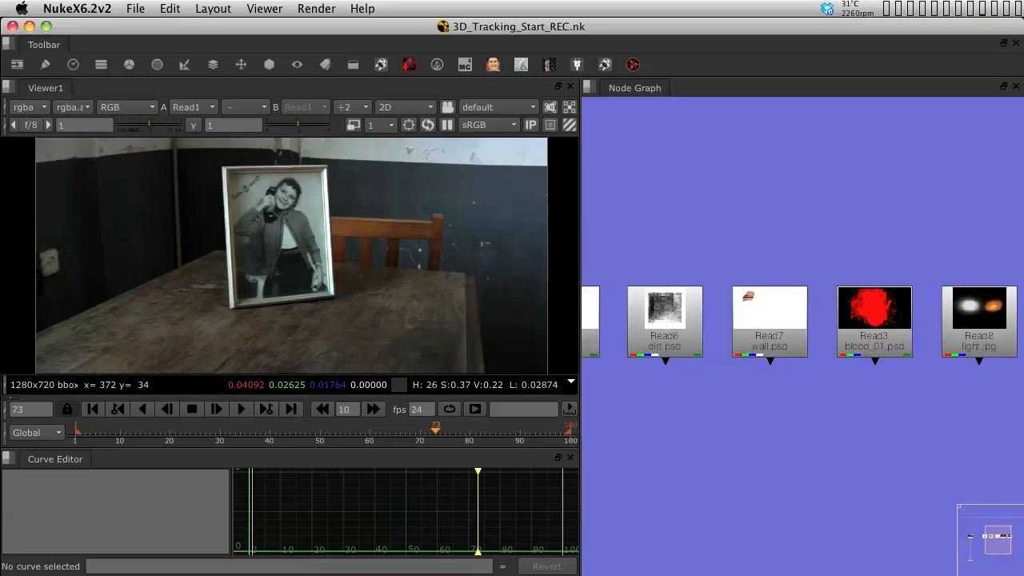
middle_click_drag(720, 321, 923, 312)
left_click(753, 307)
left_click(754, 408)
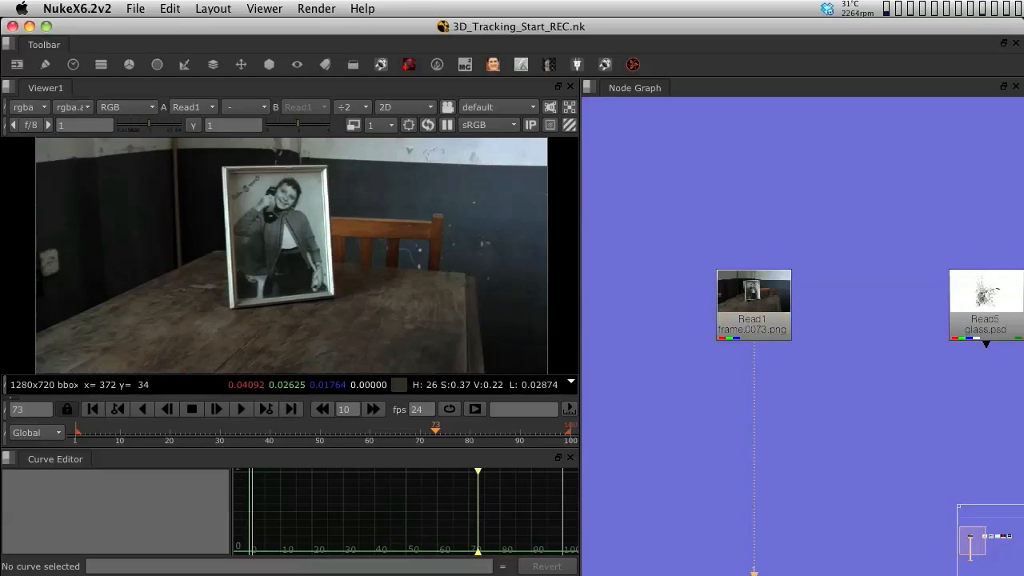
Play the Read1 plate in a maximized, fitted viewer to review the footage, then stop playback
key("l")
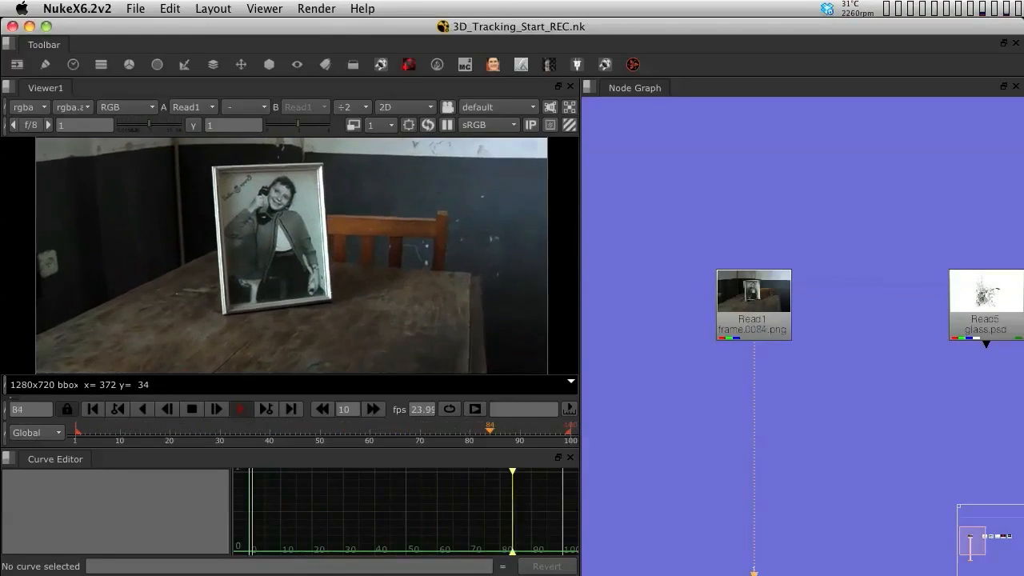
key("space")
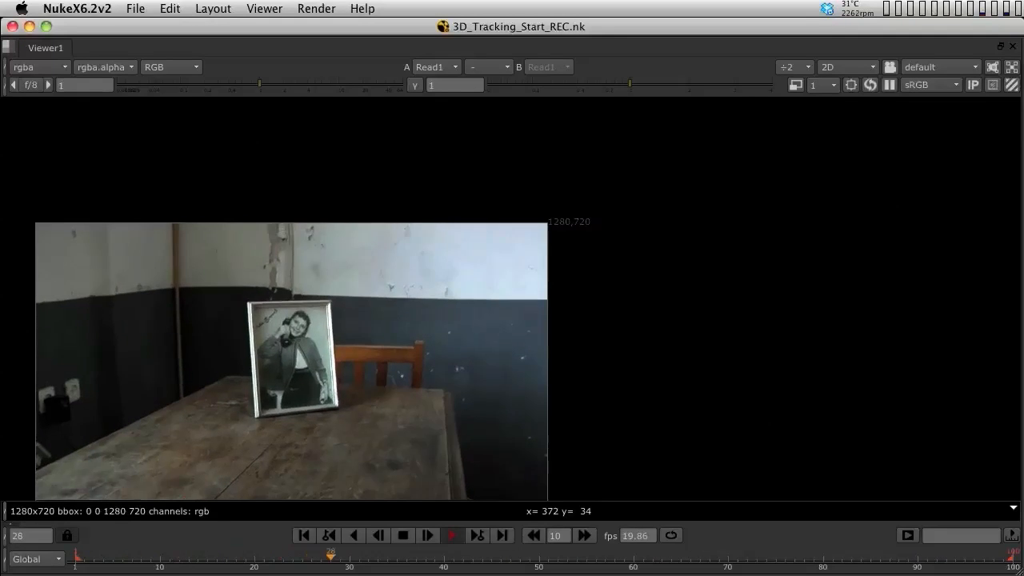
key("f")
scroll(779, 350, "up", 1)
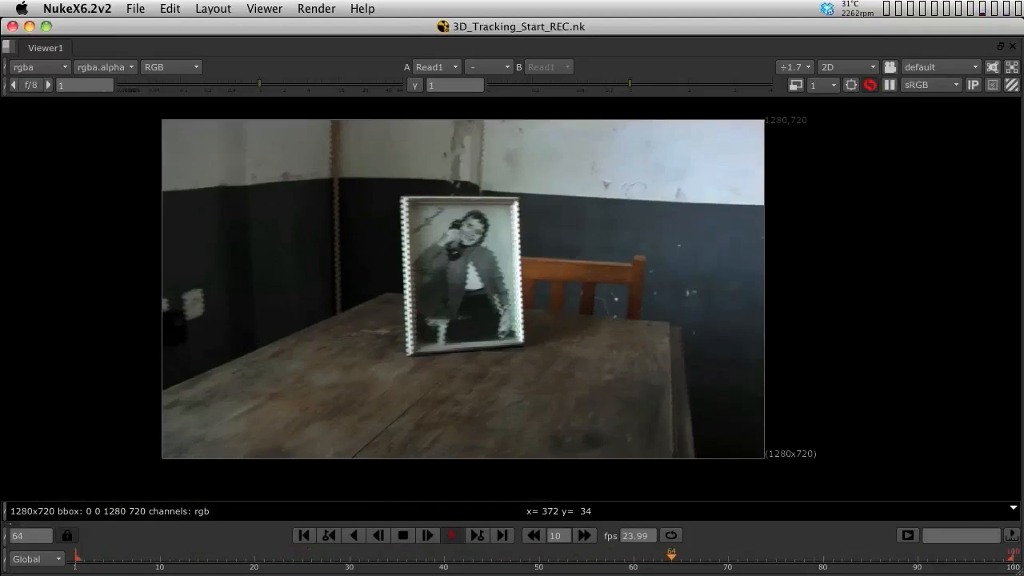
scroll(779, 350, "down", 1)
scroll(840, 331, "up", 2)
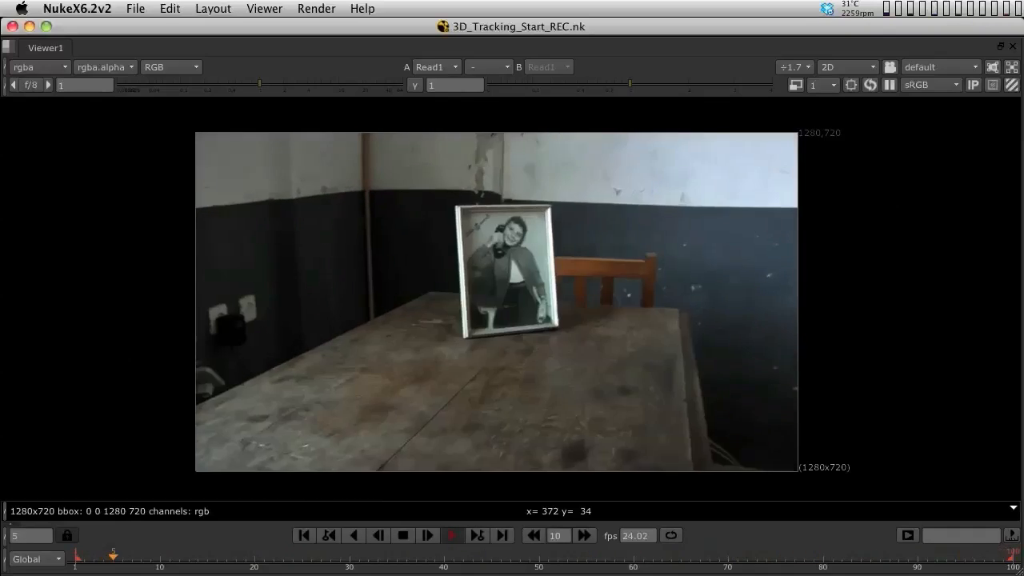
key("space")
key("k")
key("f")
key("f")
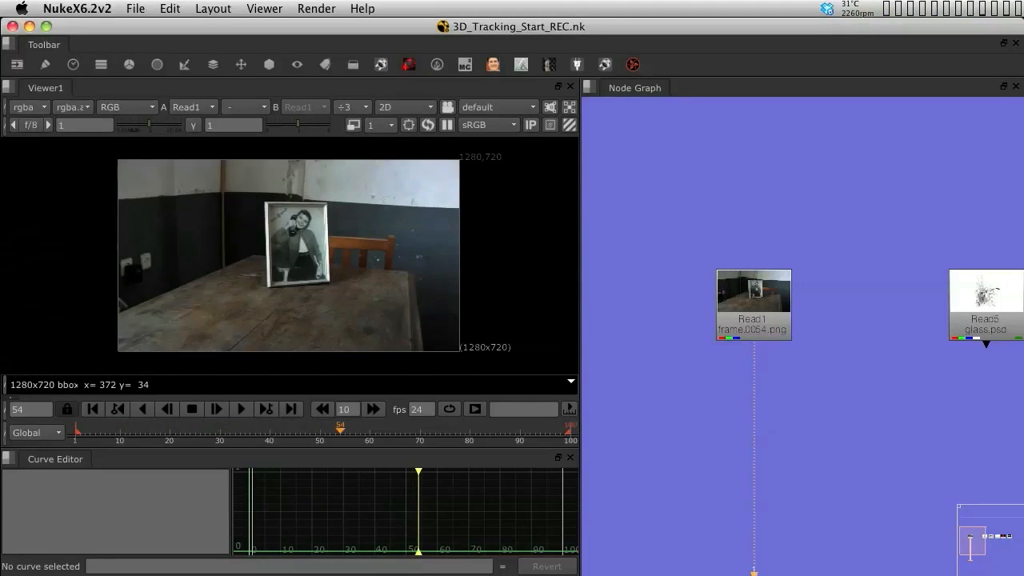
Add a LensDistortion node below Read1 from the Transform tools and move its properties panel aside
left_click(240, 64)
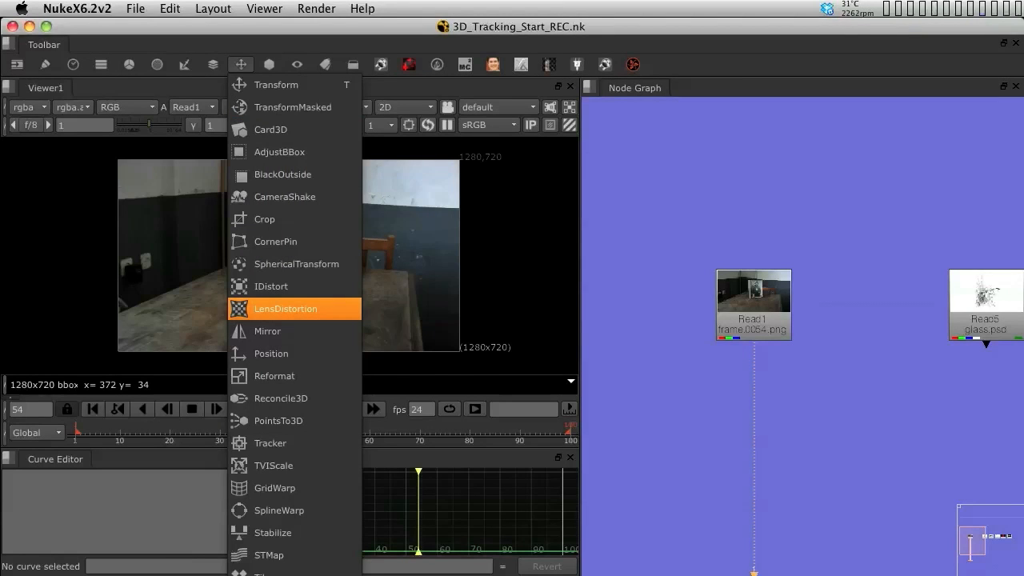
left_click(286, 308)
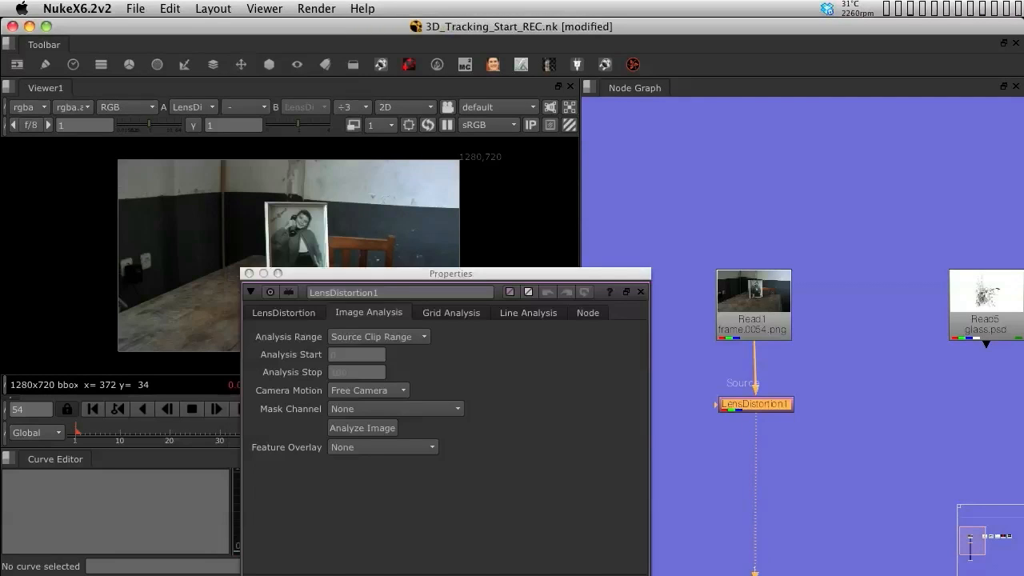
left_click_drag(451, 272, 790, 140)
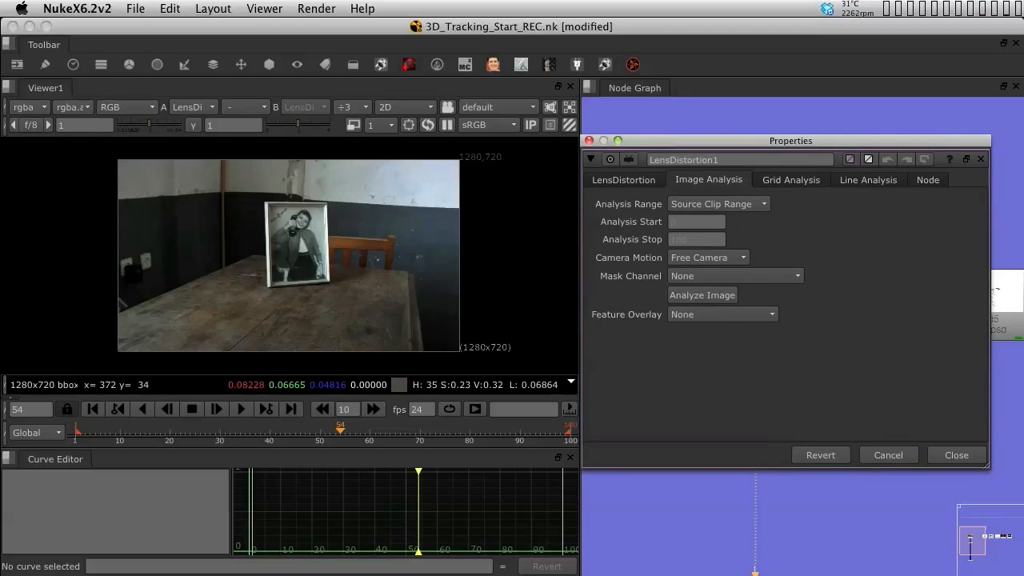
Browse through each tab of the LensDistortion node's properties
left_click(624, 180)
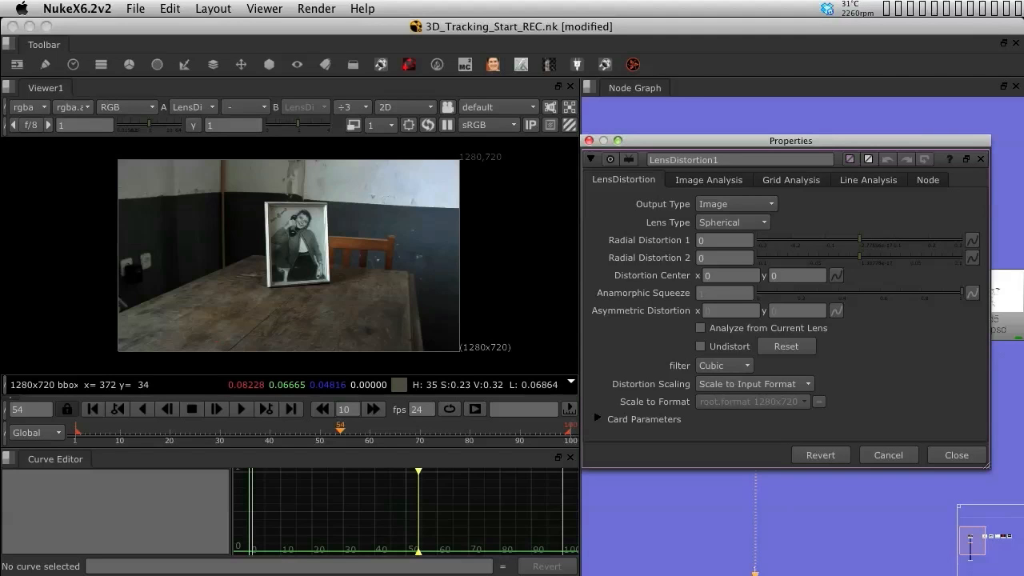
left_click(709, 180)
left_click(791, 180)
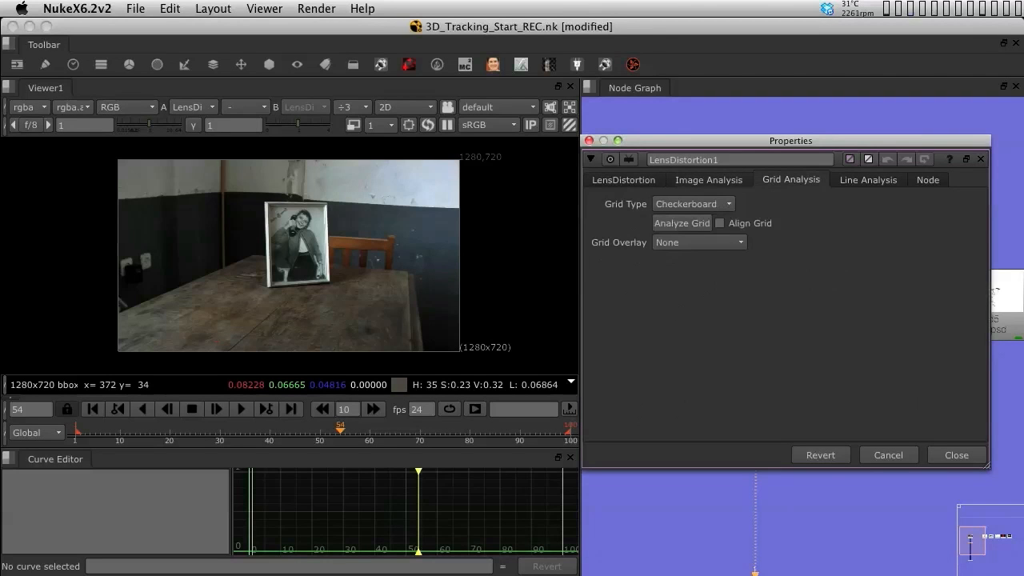
left_click(868, 180)
left_click(928, 180)
left_click(624, 180)
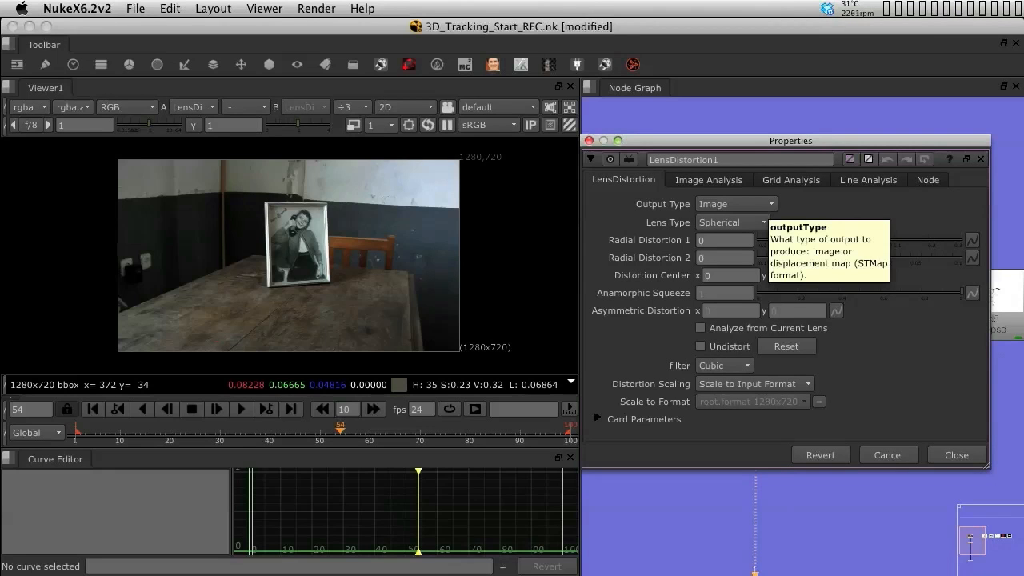
Review the available options for Output Type and Lens Type on the LensDistortion tab
left_click(735, 204)
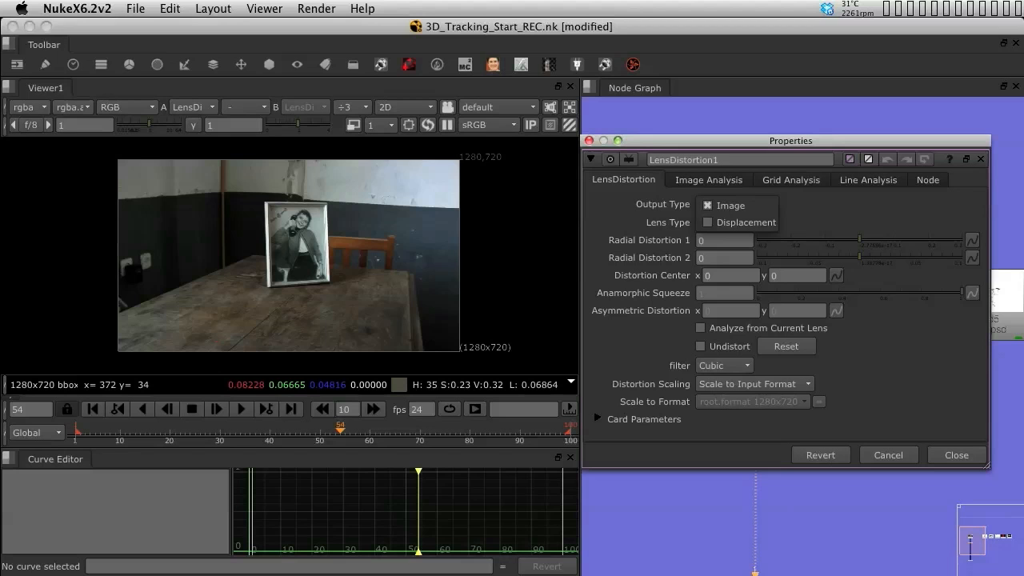
key("Escape")
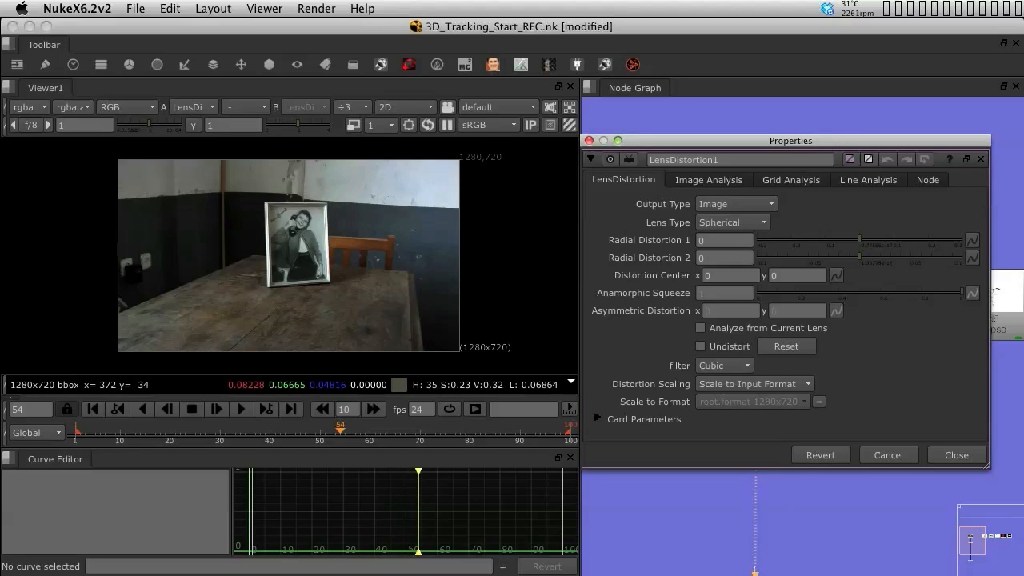
left_click(733, 223)
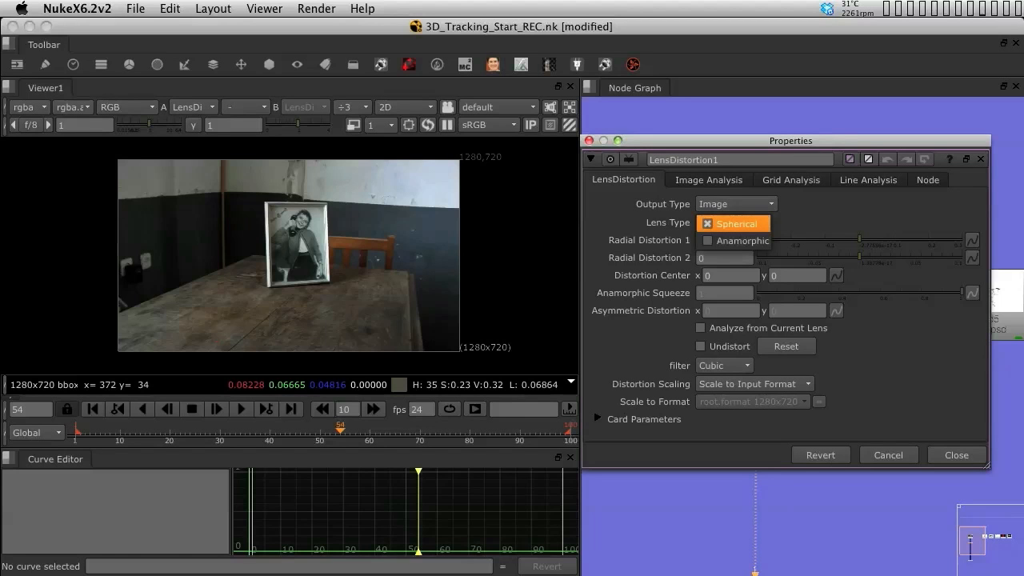
left_click(733, 224)
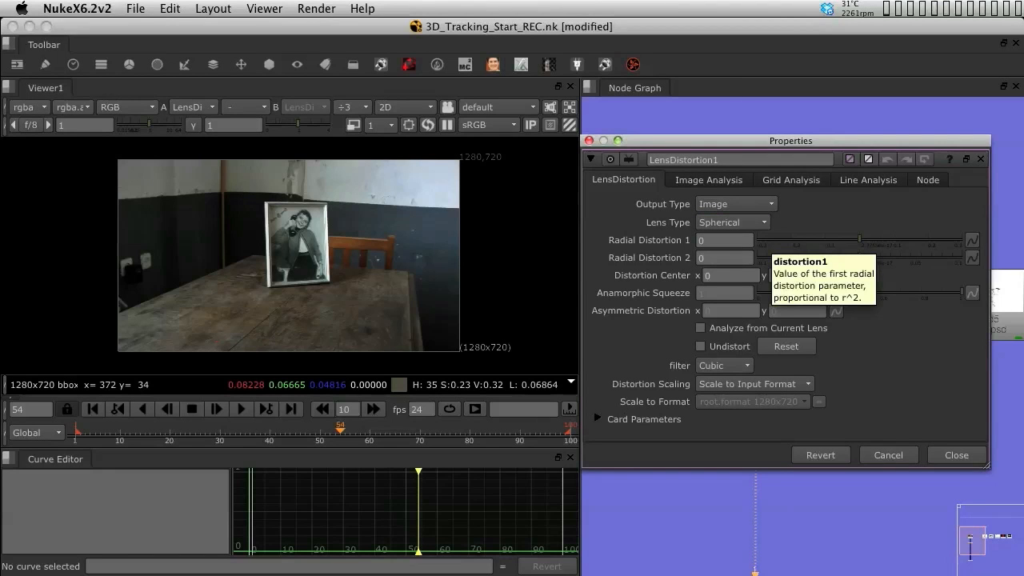
Review the Image Analysis settings and the Grid Type options on the Grid Analysis tab
left_click(708, 180)
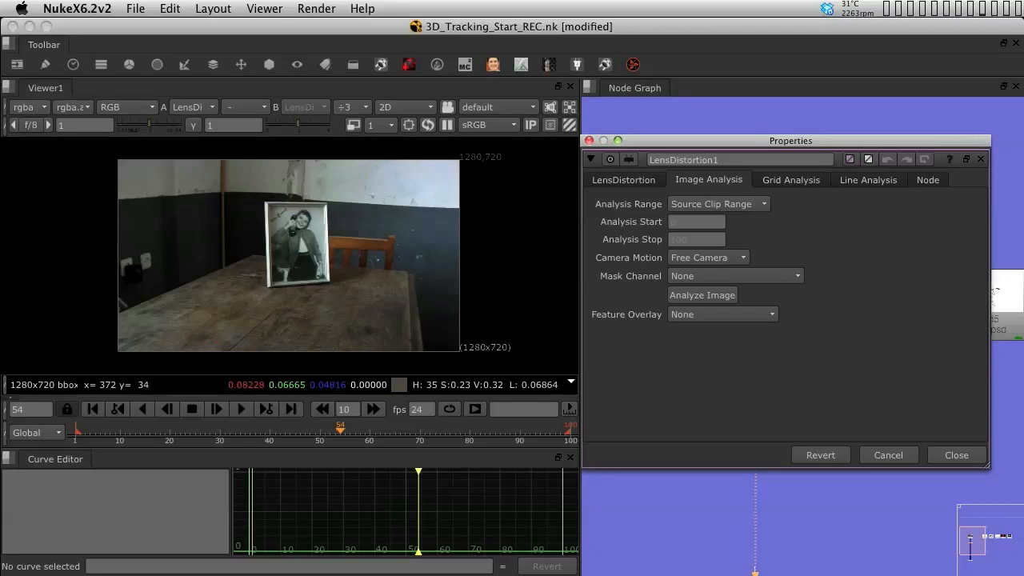
left_click(791, 179)
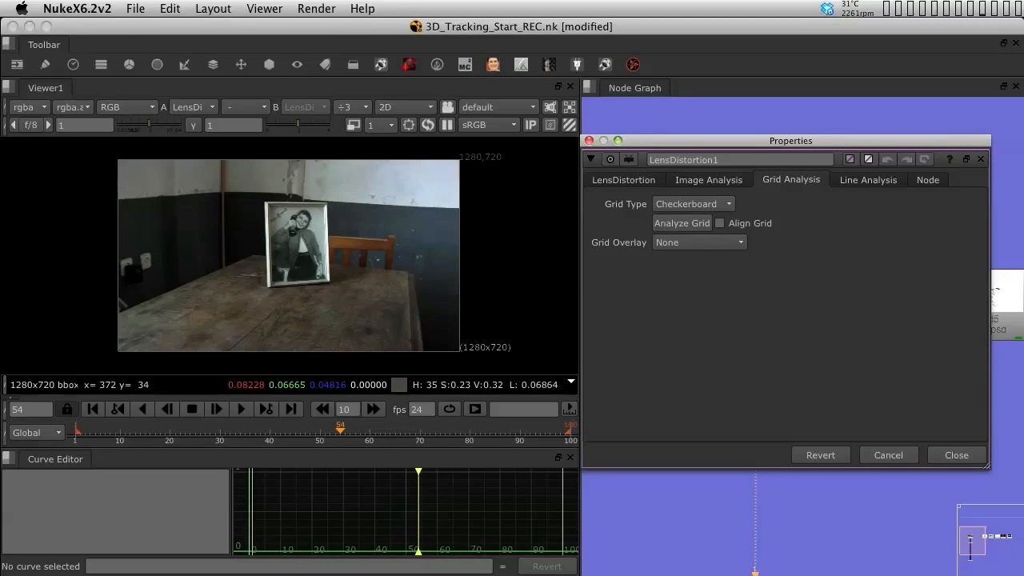
left_click(693, 204)
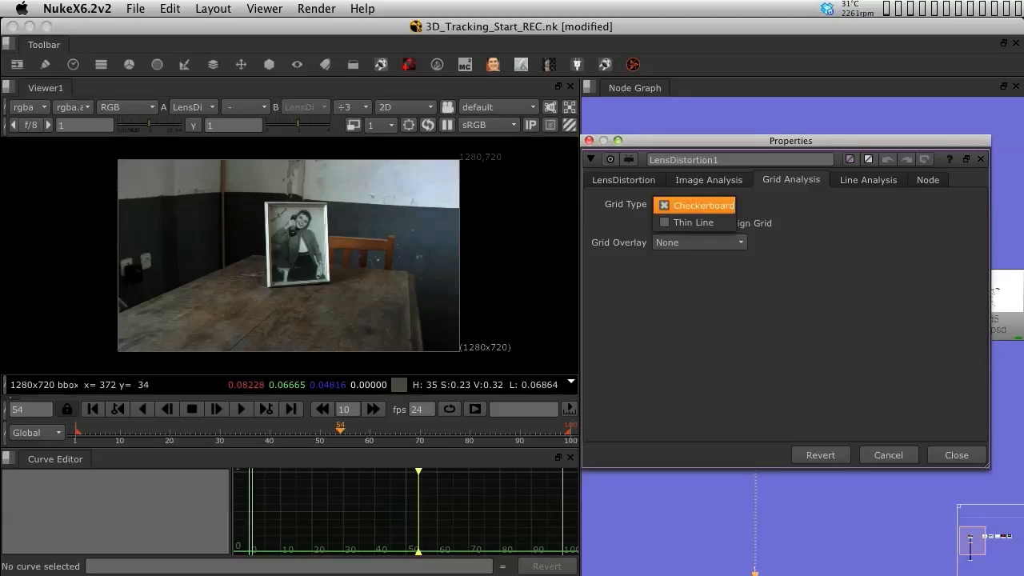
key("Escape")
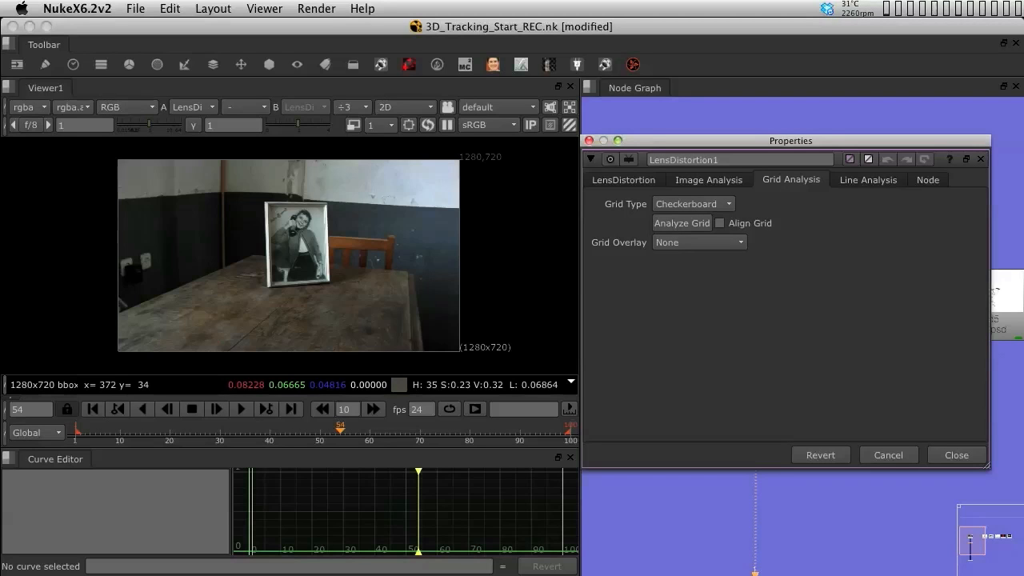
Review the Line Analysis and Image Analysis tabs of the LensDistortion node and reposition its properties panel
left_click(867, 180)
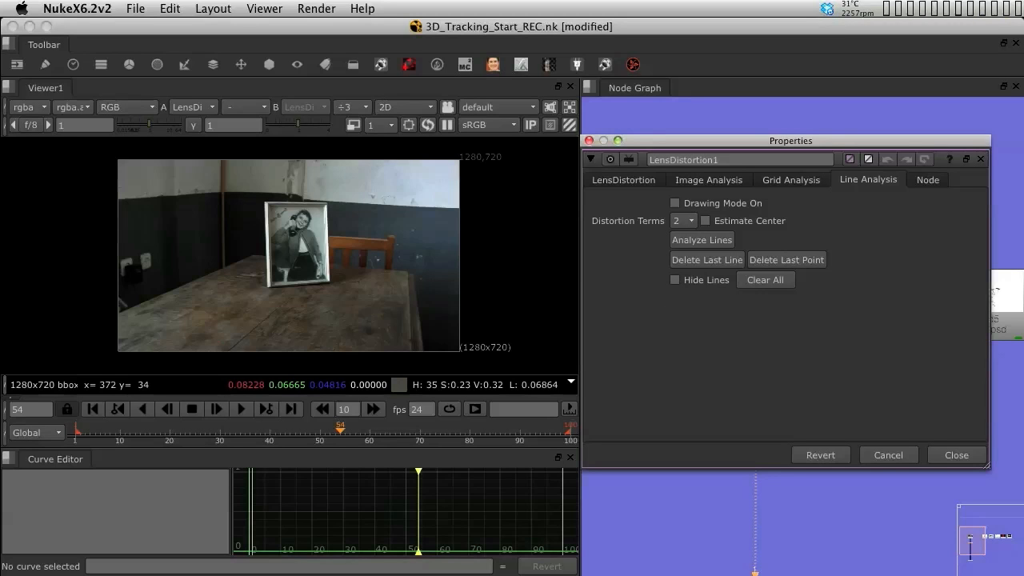
left_click(709, 180)
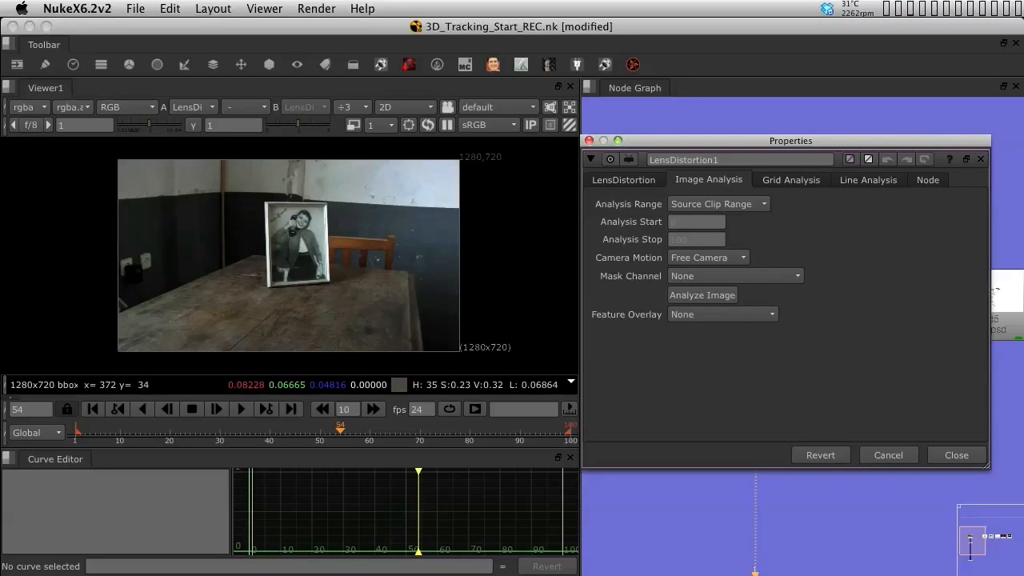
left_click_drag(720, 141, 758, 223)
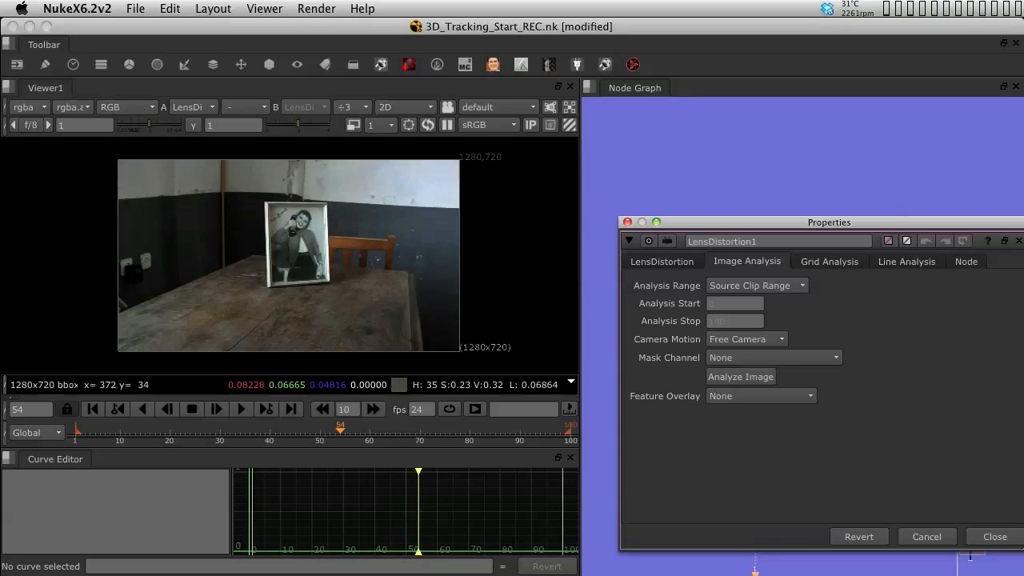
left_click_drag(800, 222, 874, 464)
left_click_drag(757, 405, 754, 405)
left_click_drag(800, 464, 712, 156)
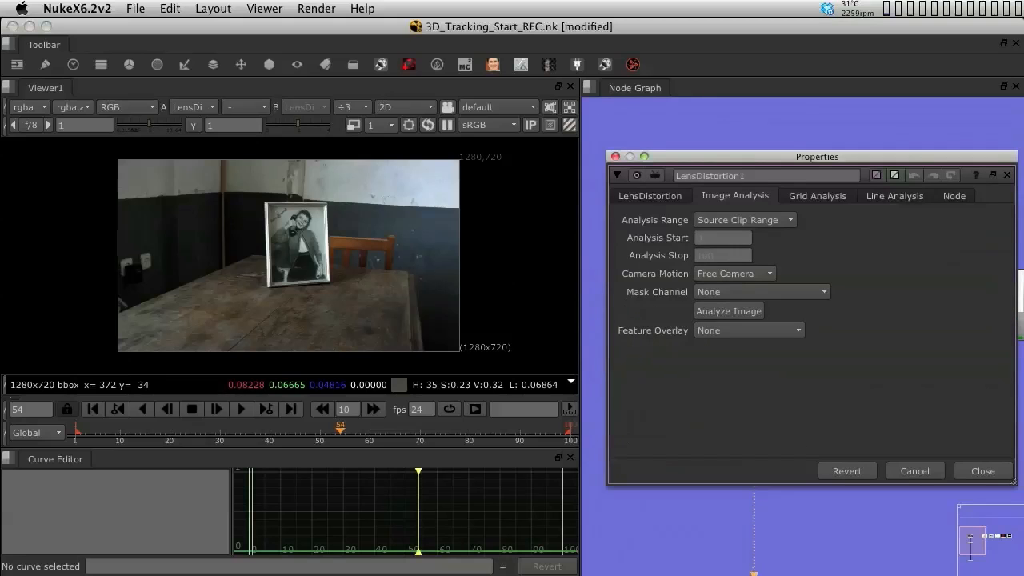
Run Analyze Image on the LensDistortion node to estimate the lens distortion from the footage
key("space")
middle_click_drag(402, 428, 229, 428)
left_click_drag(712, 156, 691, 123)
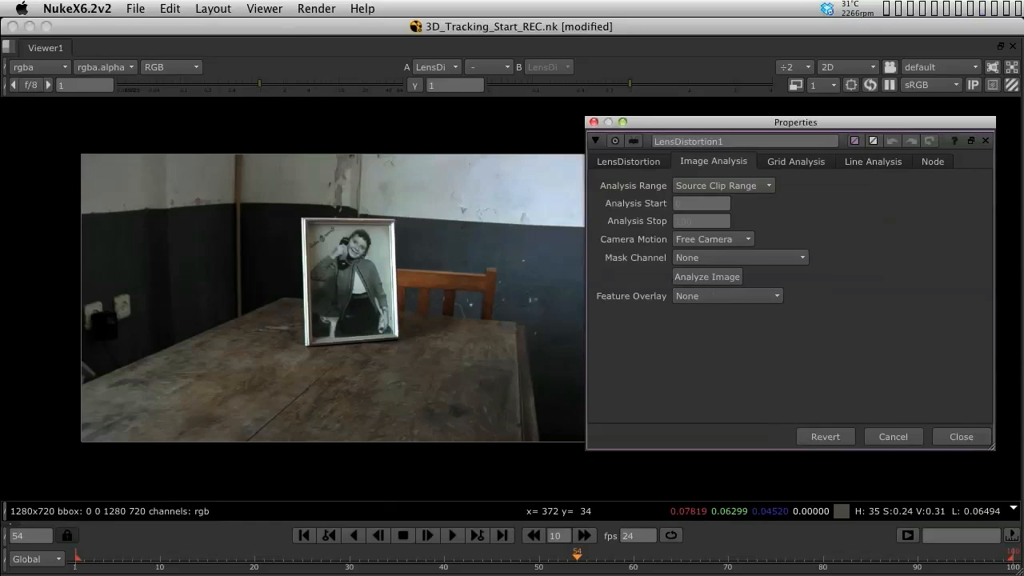
left_click(707, 276)
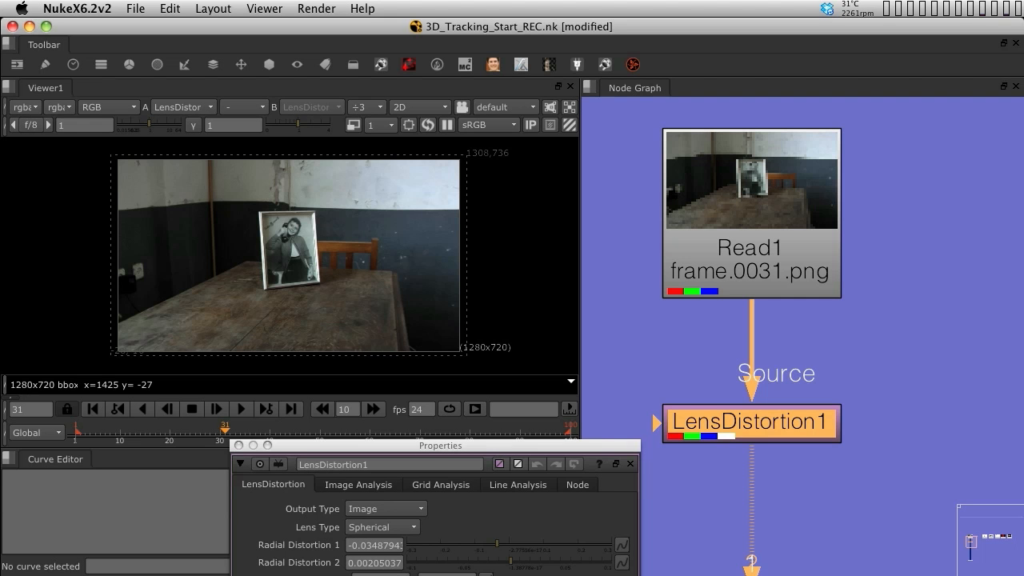
Toggle the LensDistortion node off and on repeatedly to compare the undistorted and original plate
key("d")
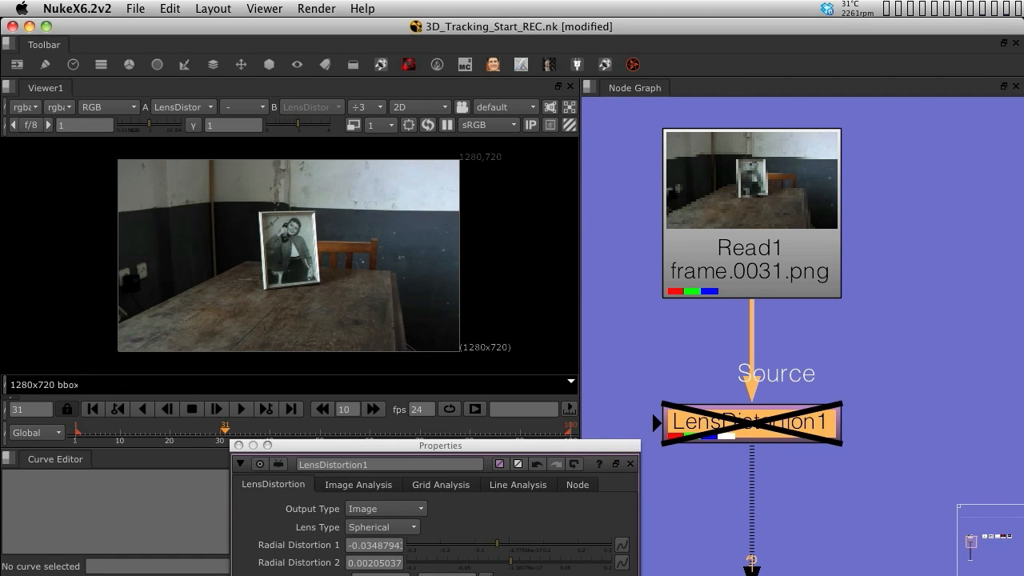
key("d")
key("d")
key("d")
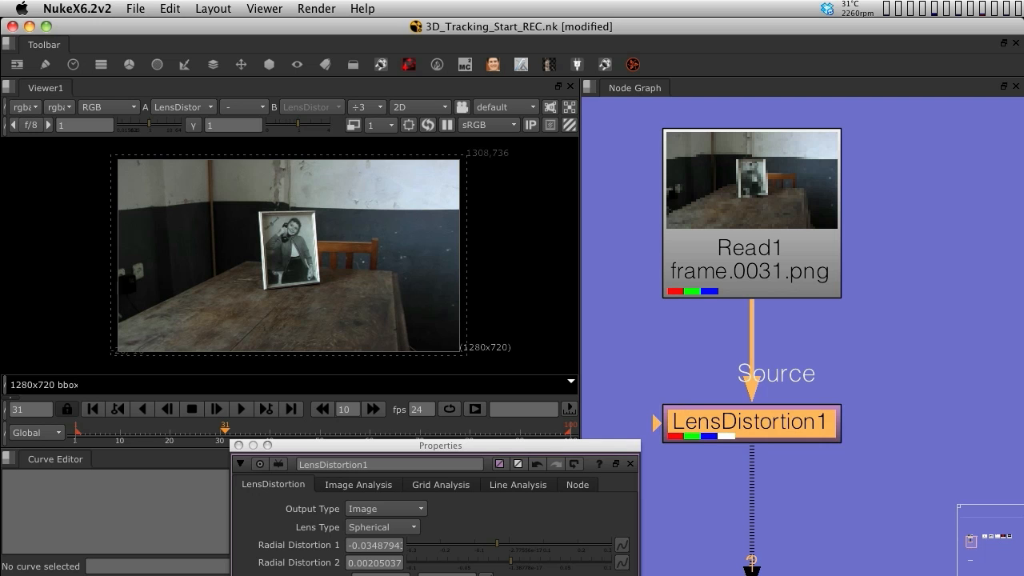
key("d")
key("d")
key("d")
key("d")
key("d")
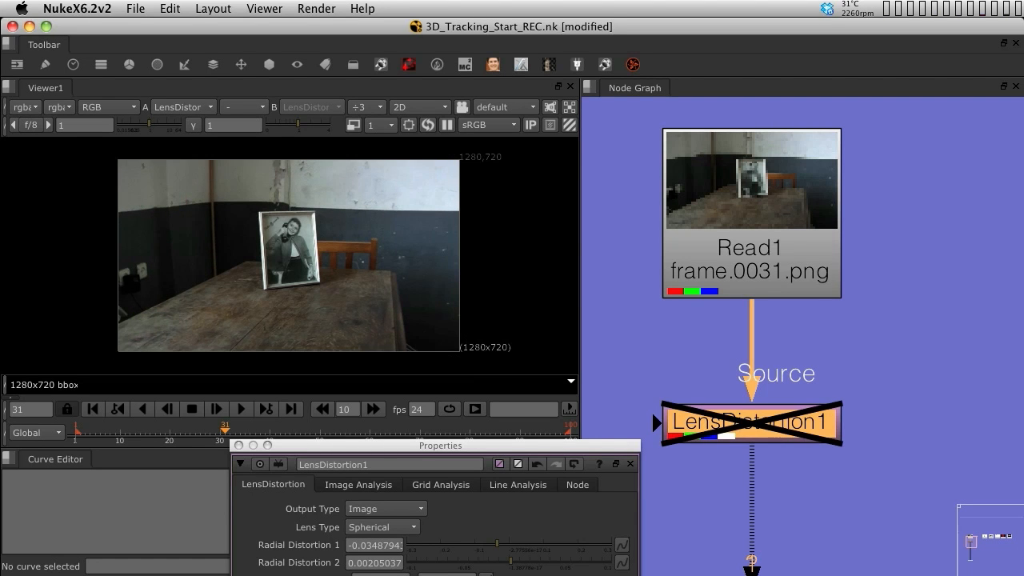
key("d")
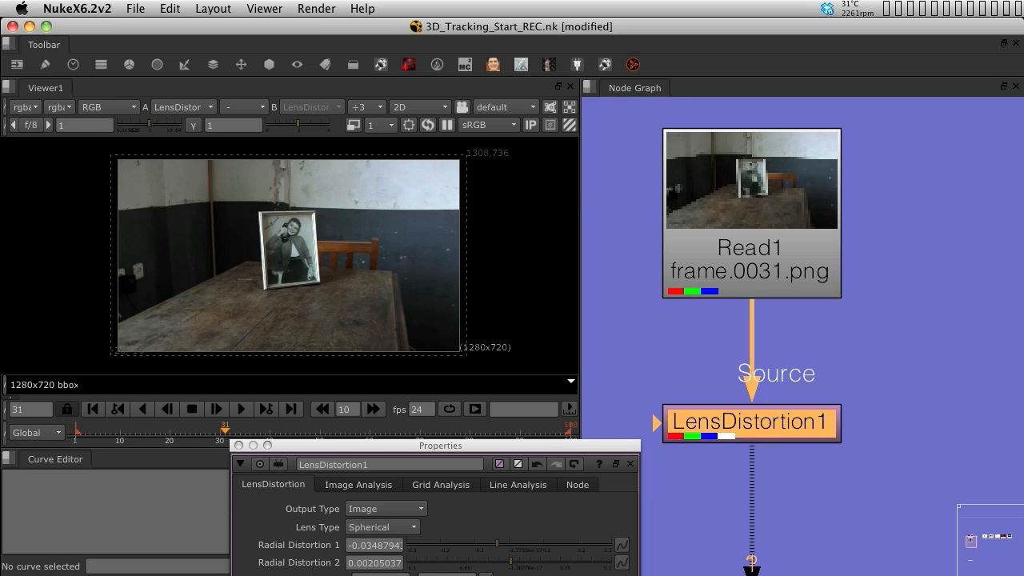
Set the LensDistortion node's Output Type to Displacement
left_click_drag(440, 445, 426, 183)
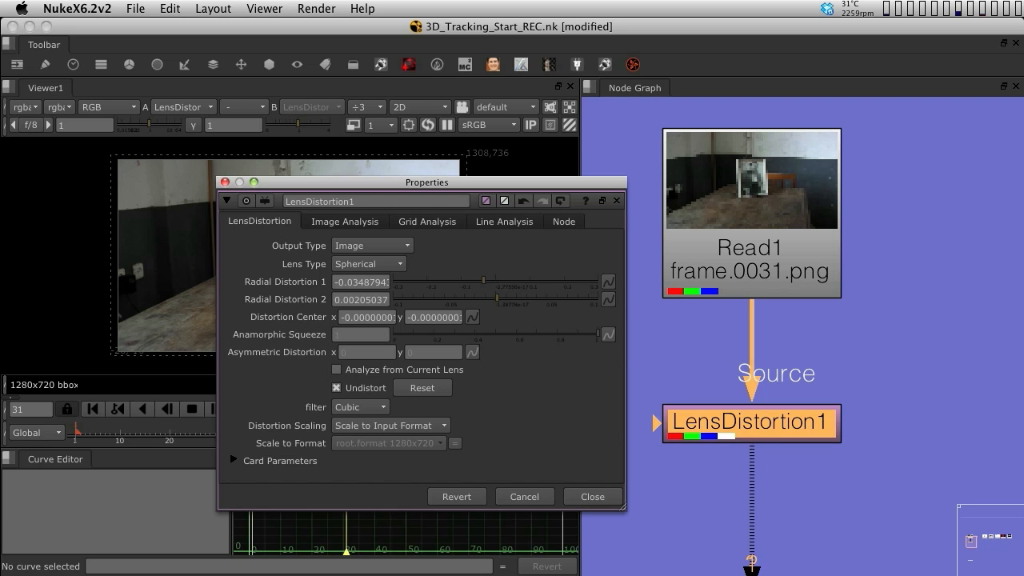
left_click(372, 245)
left_click(368, 263)
left_click_drag(427, 183, 473, 262)
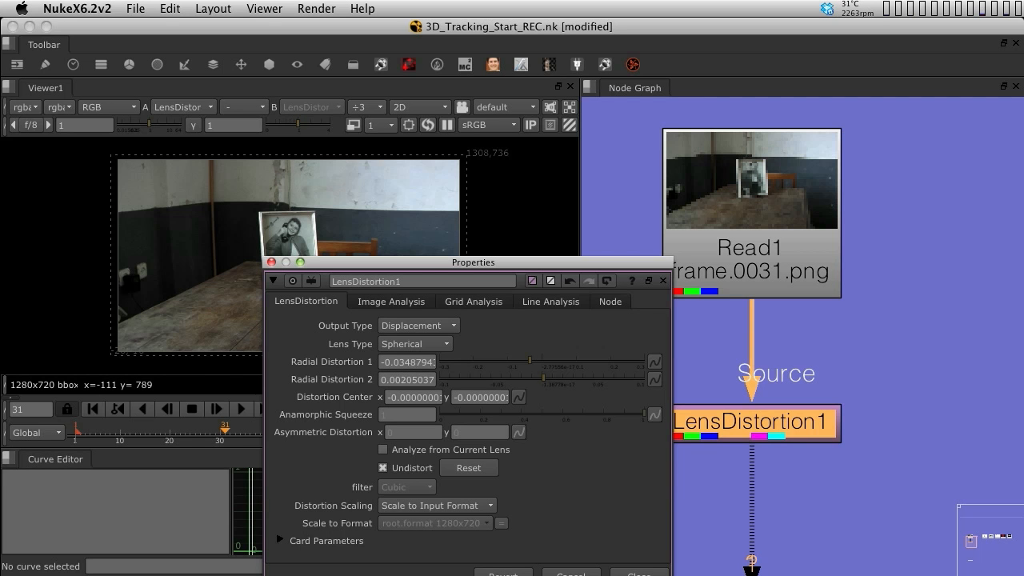
Display the motion channel in the viewer to inspect the displacement output
left_click(24, 106)
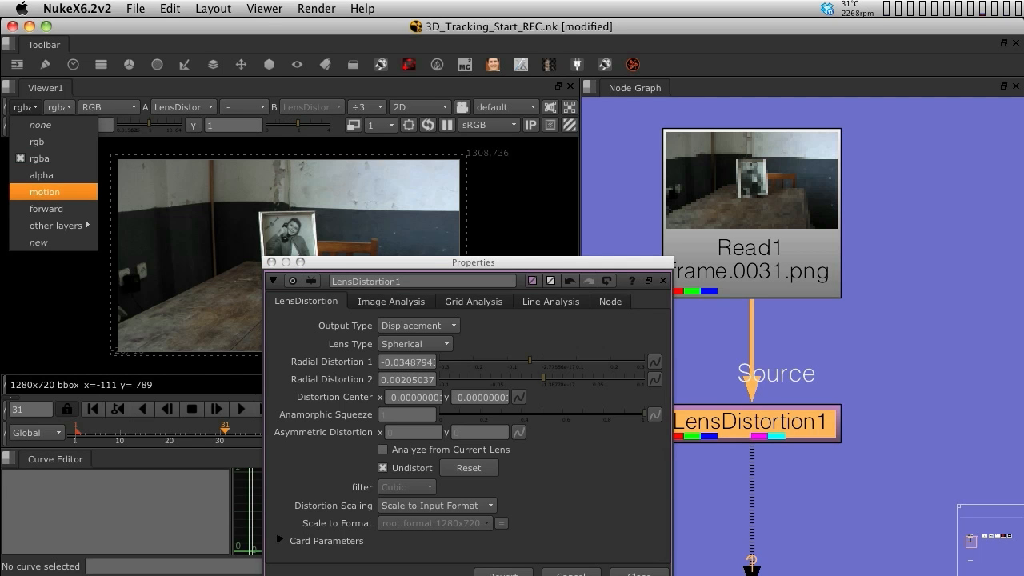
left_click(44, 192)
left_click_drag(472, 262, 753, 278)
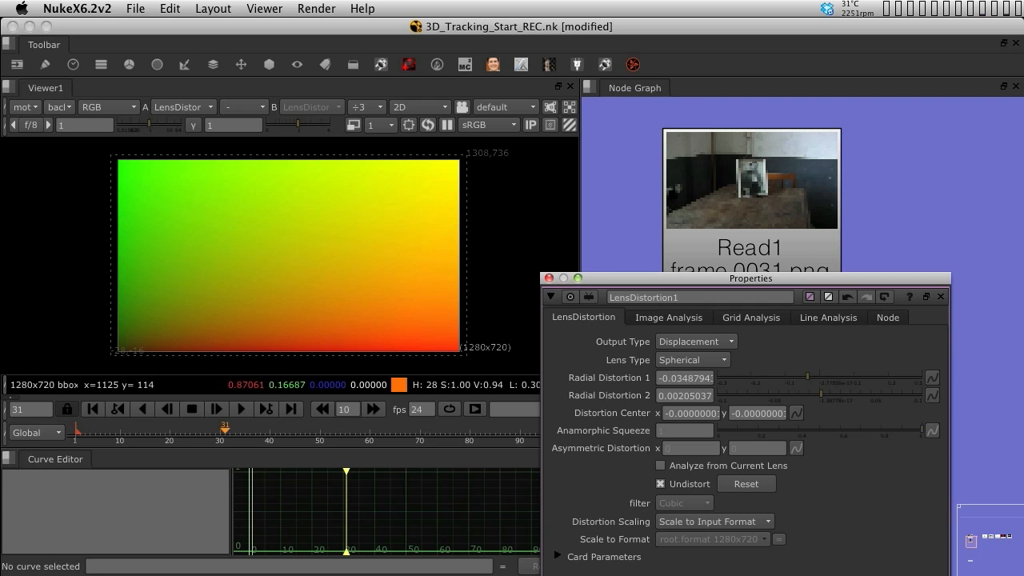
left_click_drag(680, 279, 204, 274)
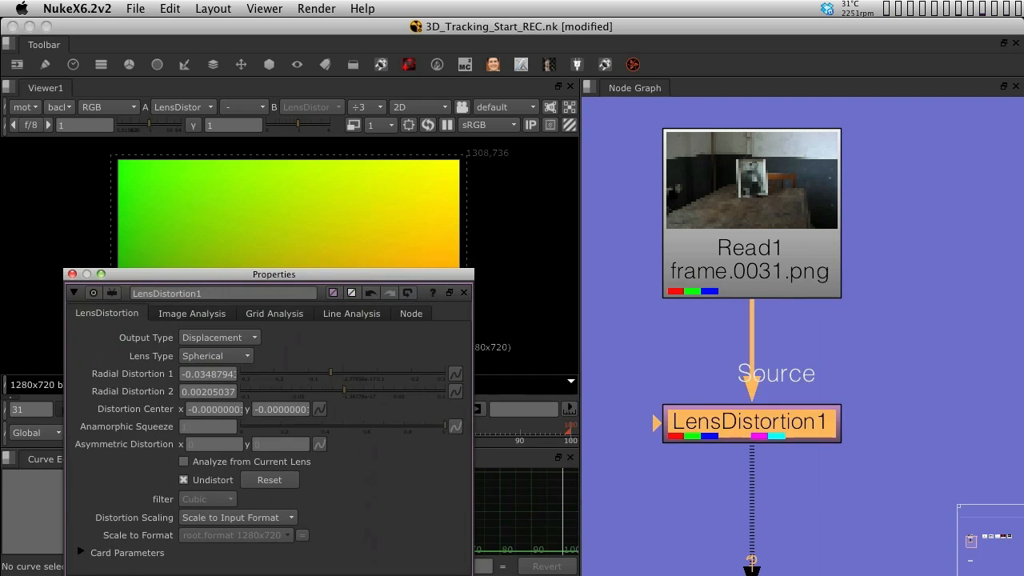
middle_click_drag(768, 352, 818, 319)
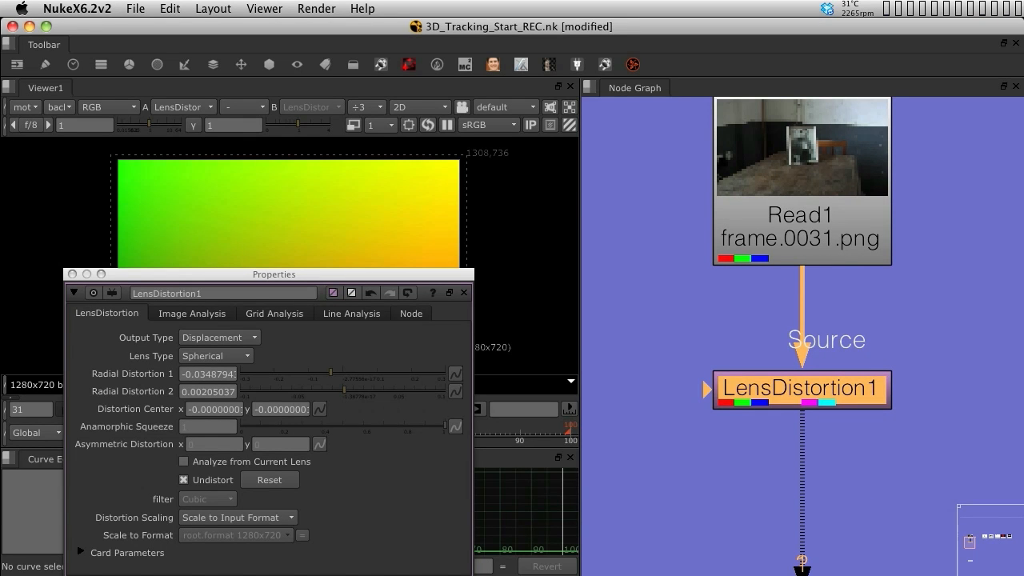
Add a Write node below LensDistortion1 and switch the viewer back to the rgba channels
key("w")
left_click_drag(800, 442, 806, 484)
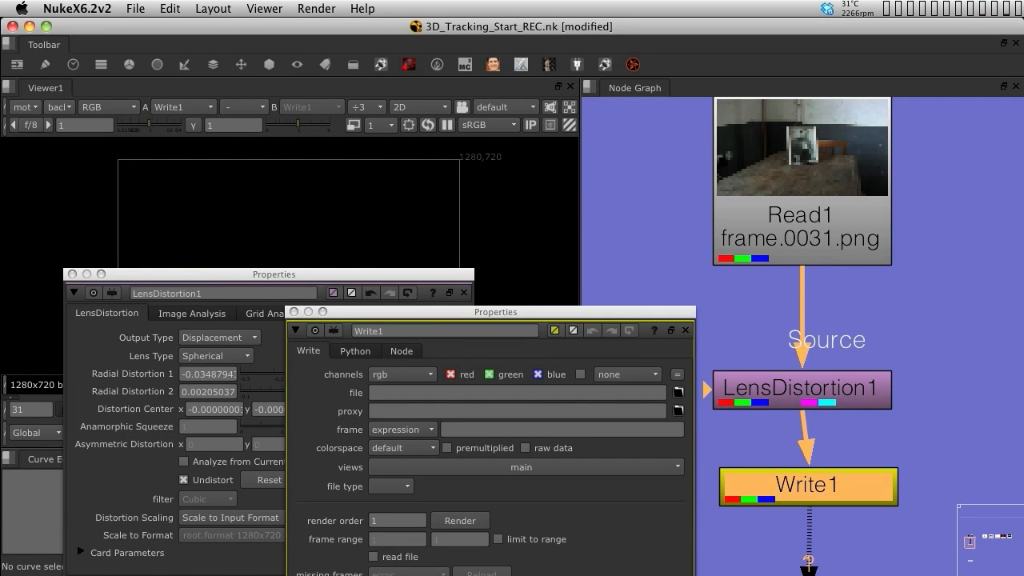
left_click(23, 107)
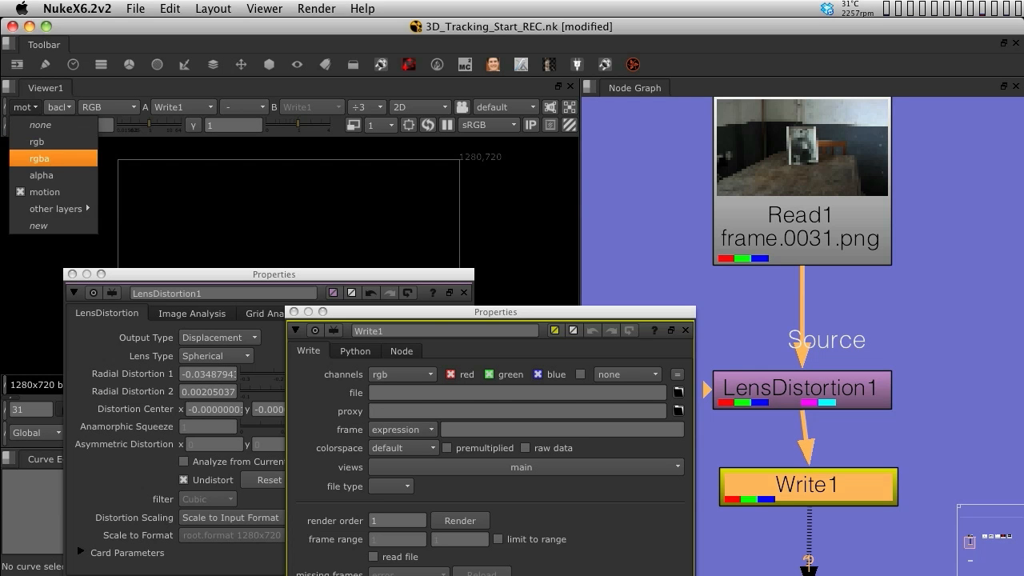
left_click(26, 157)
left_click(464, 293)
left_click_drag(472, 312, 427, 324)
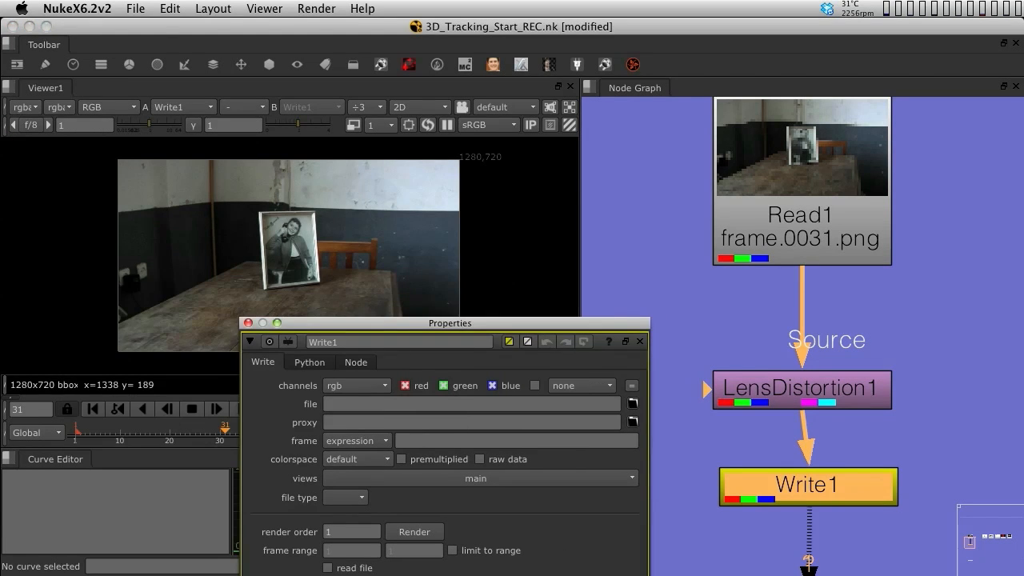
left_click_drag(808, 485, 802, 485)
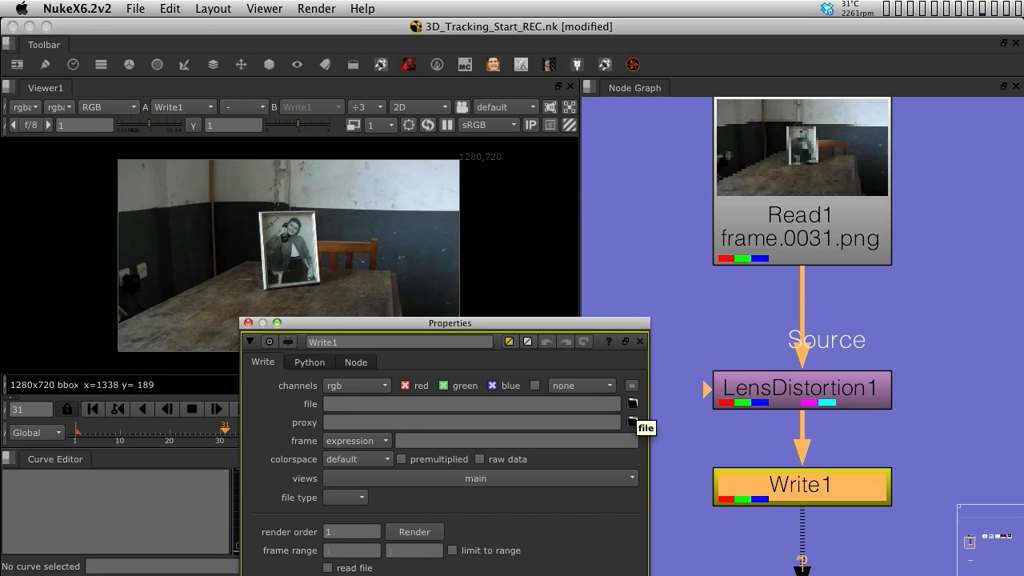
Set the Write node's file to bin/lens_maps/undistort.exr under the project root folder
left_click(633, 421)
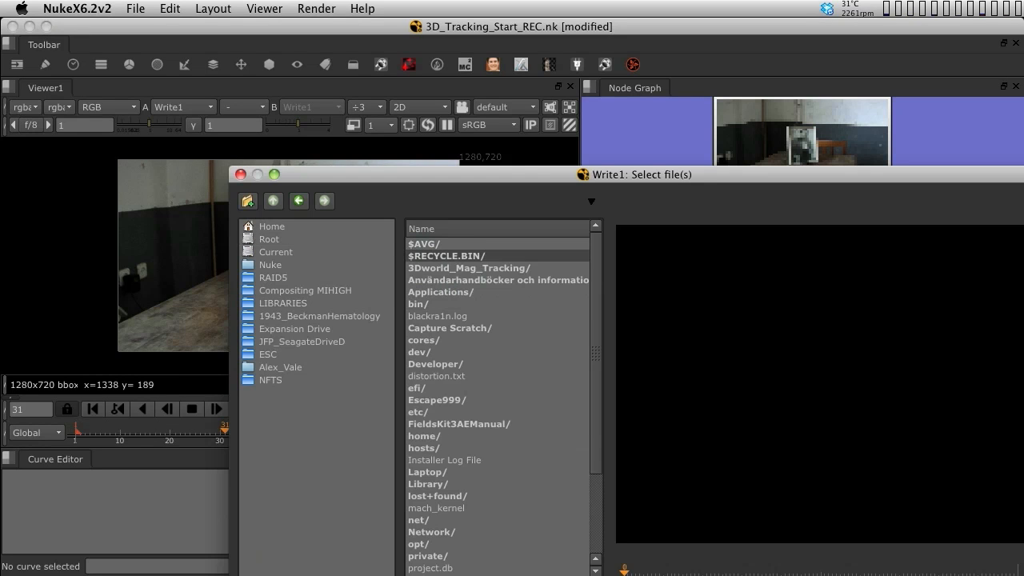
left_click(276, 226)
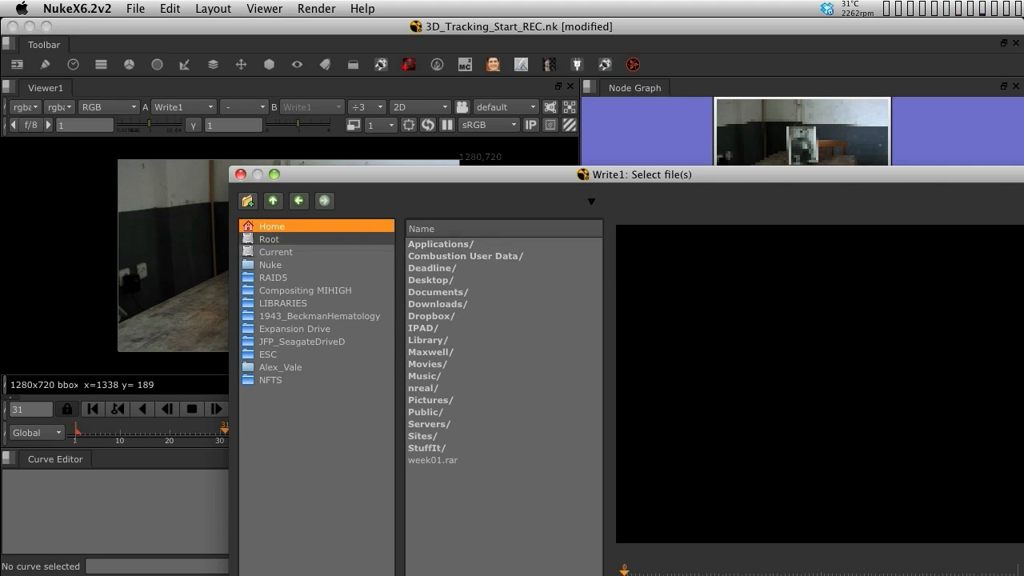
left_click(275, 239)
left_click(464, 268)
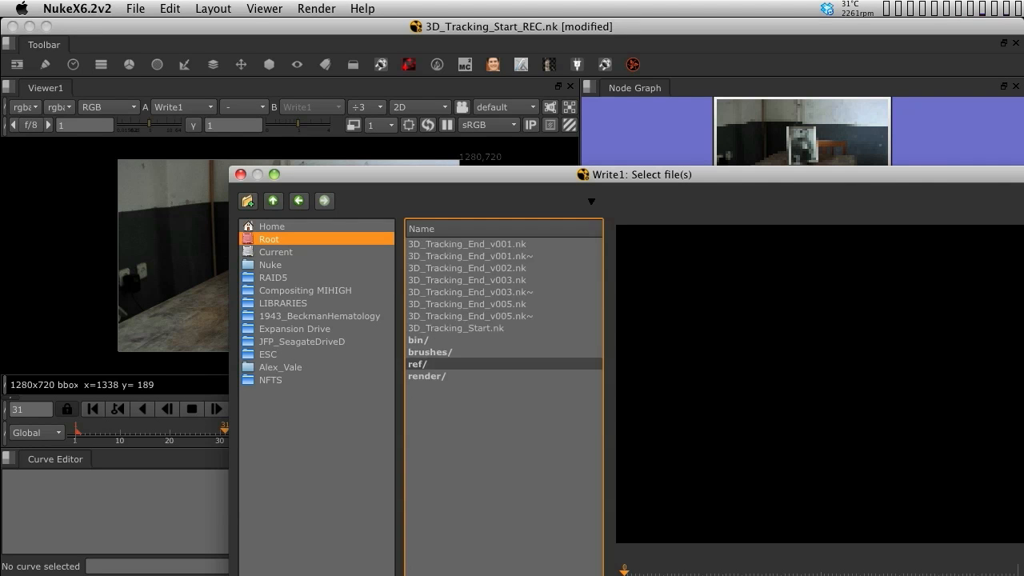
left_click(418, 340)
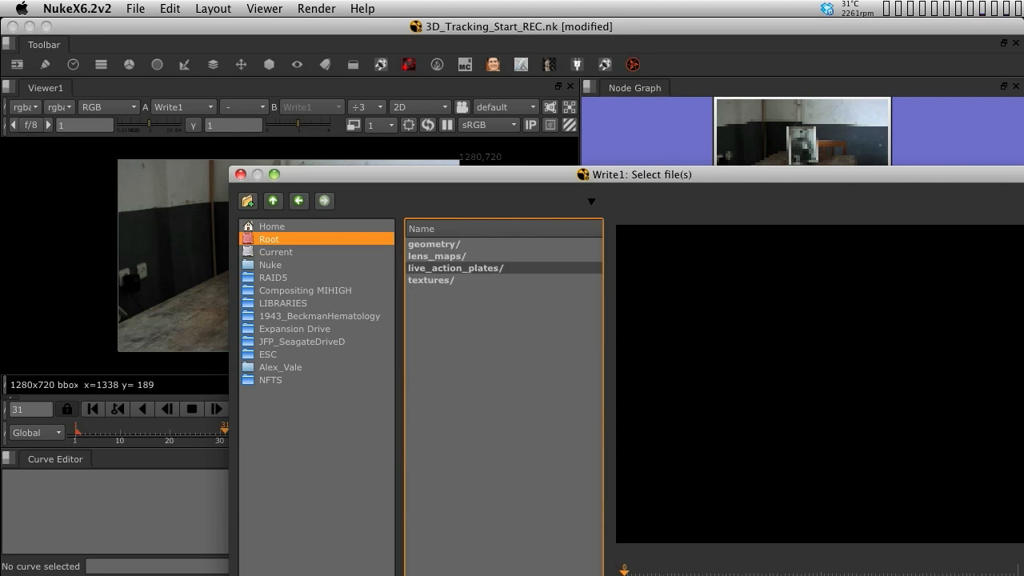
left_click(432, 256)
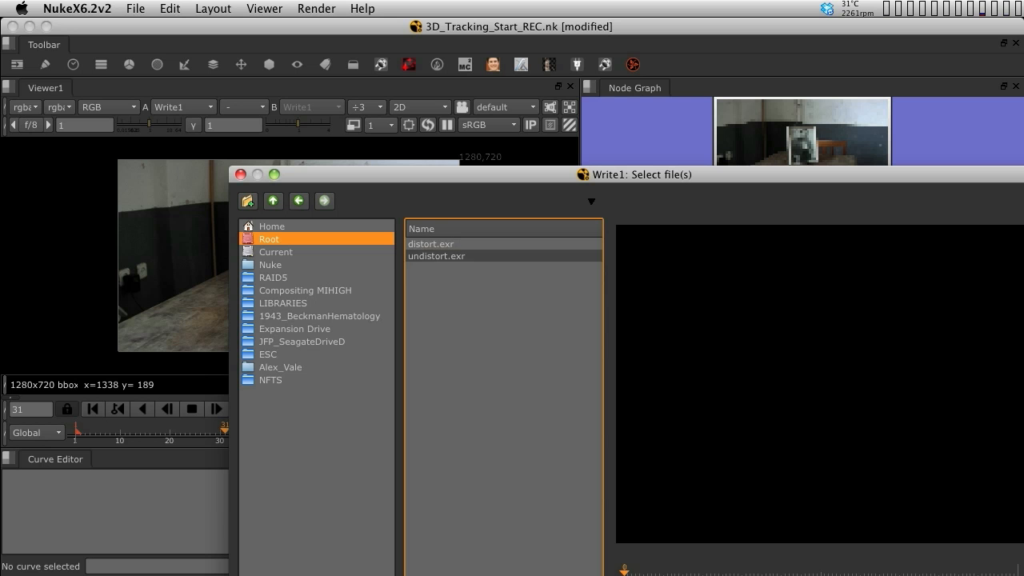
left_click(436, 256)
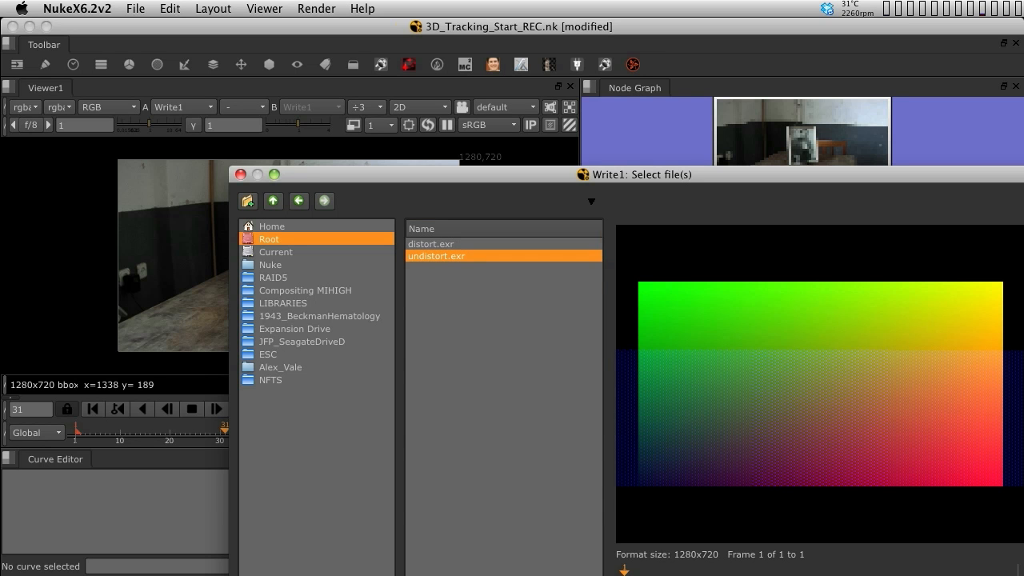
key("Return")
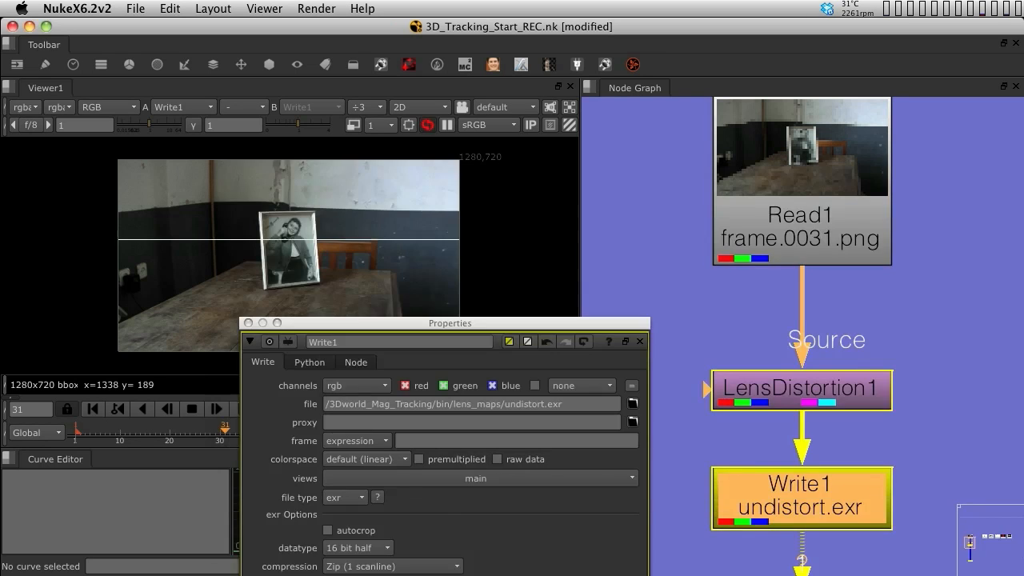
Set the Write node's datatype to 32 bit float and its channels to motion
left_click_drag(471, 316, 644, 127)
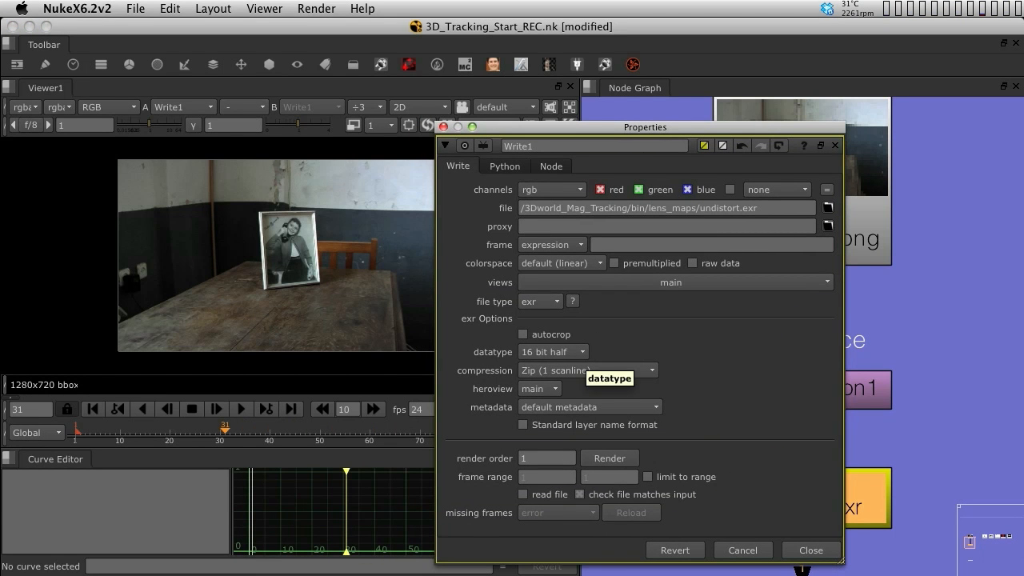
left_click(552, 352)
left_click(552, 368)
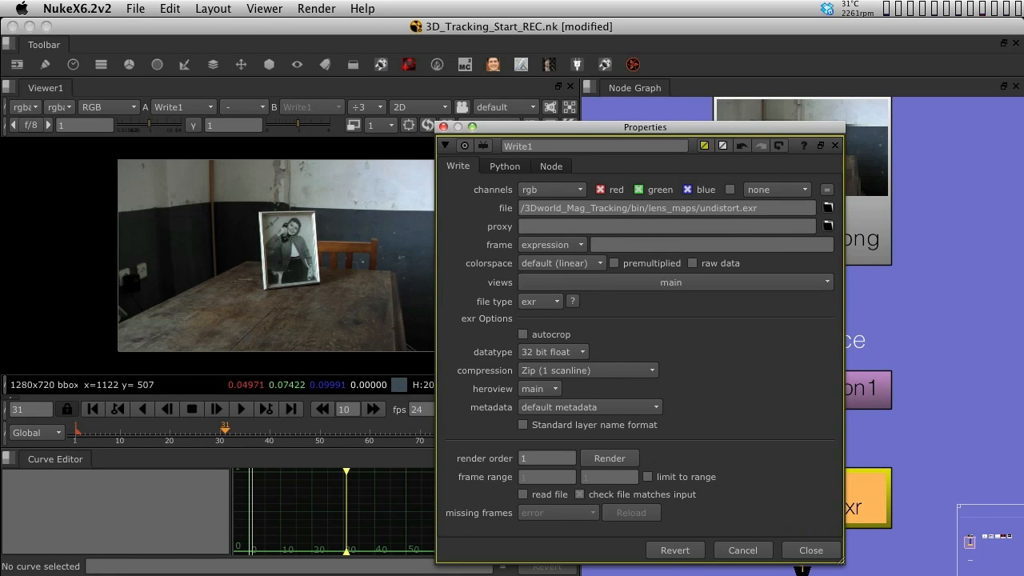
left_click(552, 189)
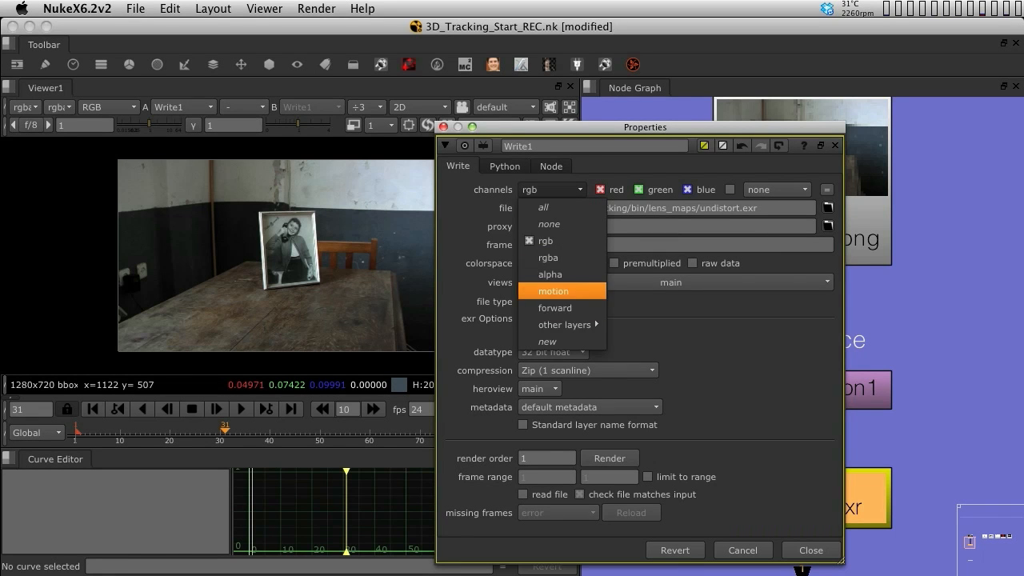
left_click(553, 291)
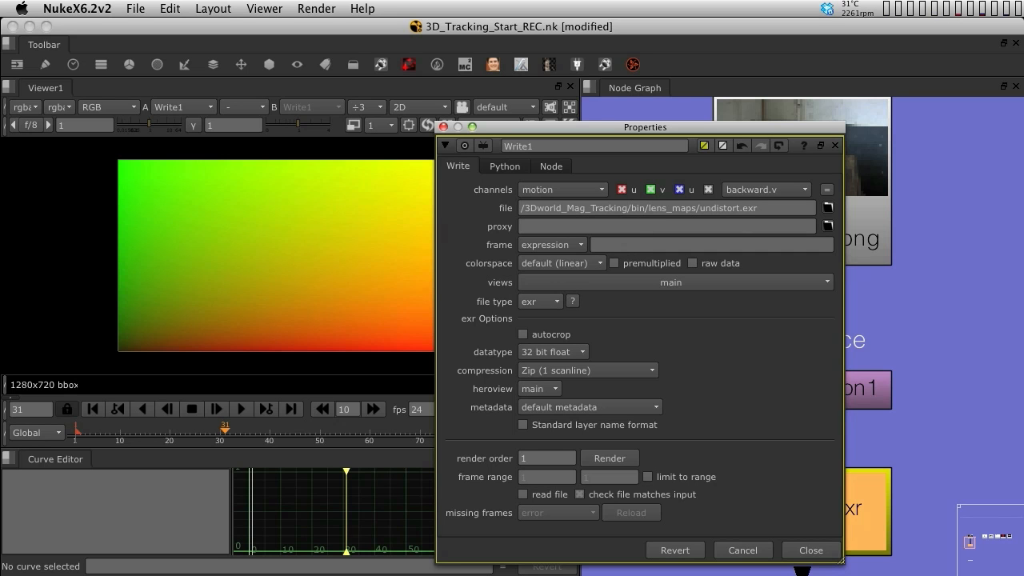
Render the Write node with the frame range set to 1 and close its properties
left_click(615, 458)
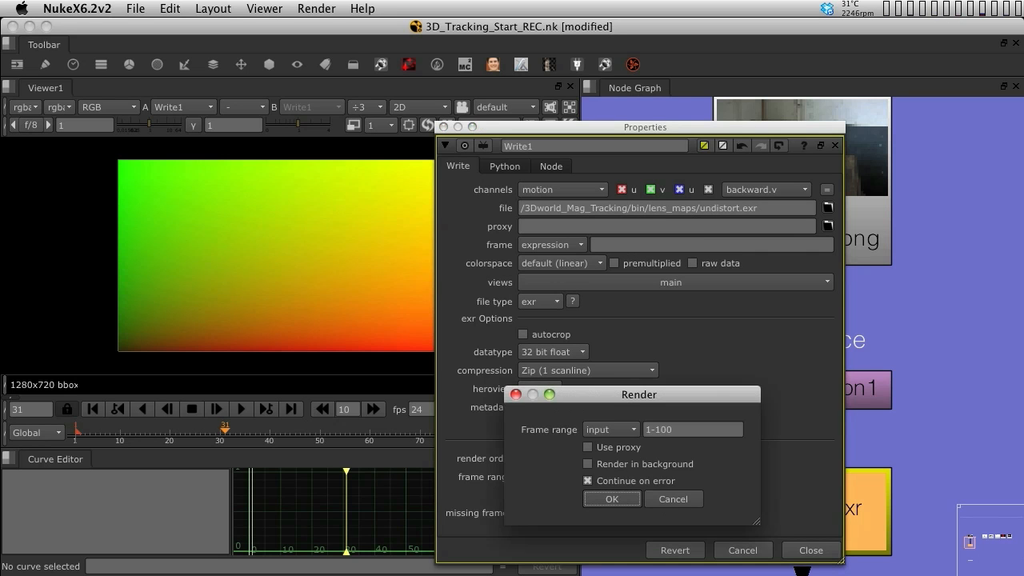
left_click_drag(632, 395, 445, 302)
double_click(473, 337)
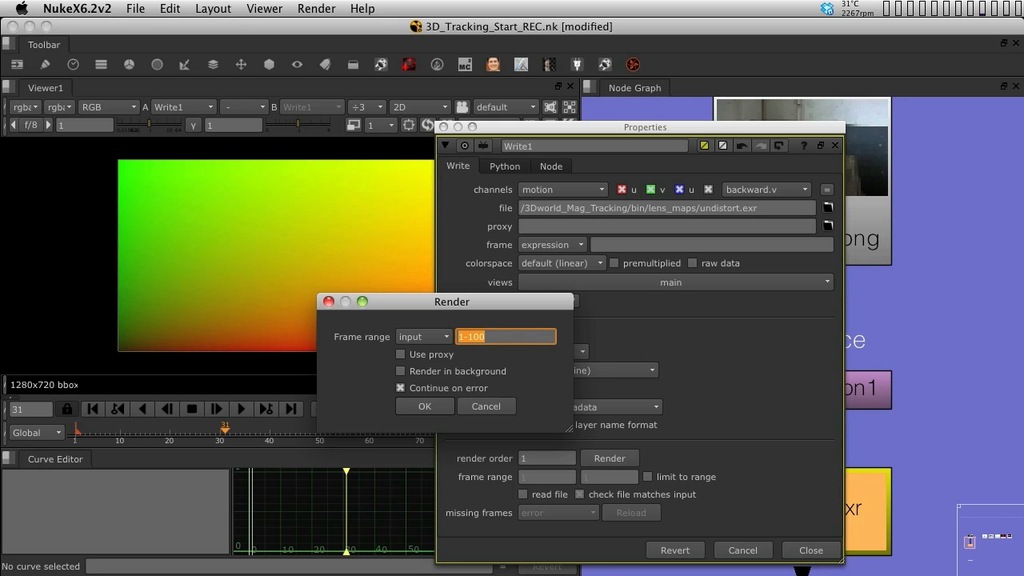
type("1")
key("Return")
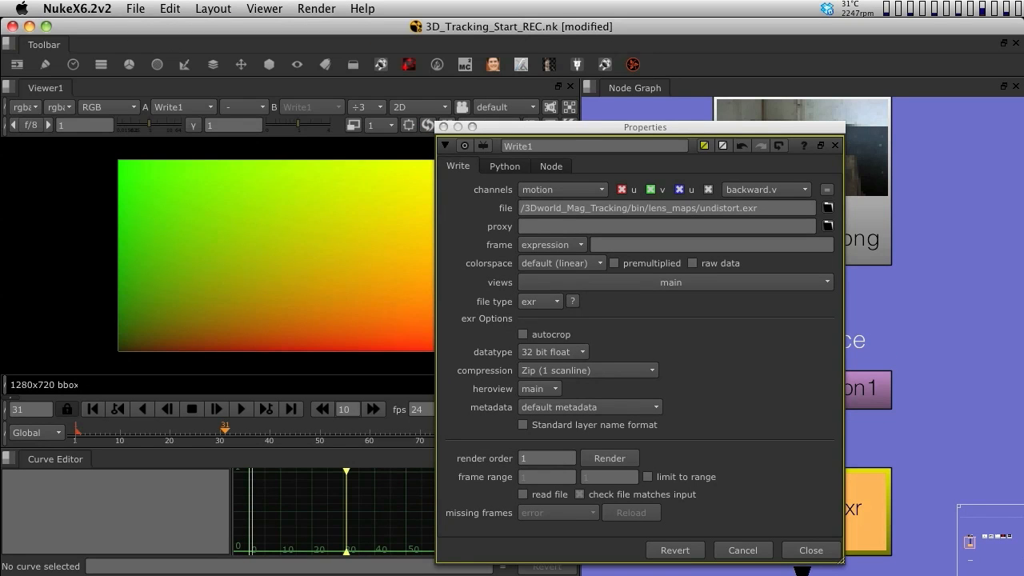
key("Escape")
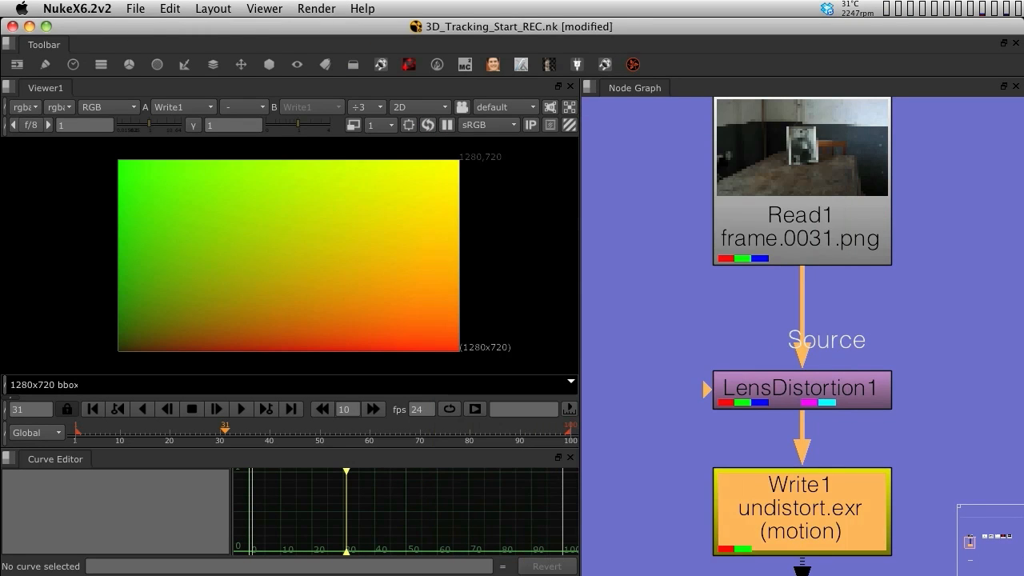
Examine the node graph layout around Read1, LensDistortion1 and the Stage One backdrop
scroll(845, 286, "down", 3)
scroll(846, 287, "up", 1)
left_click(845, 286)
key("space")
middle_click_drag(936, 357, 505, 352)
scroll(506, 351, "down", 1)
scroll(506, 352, "up", 1)
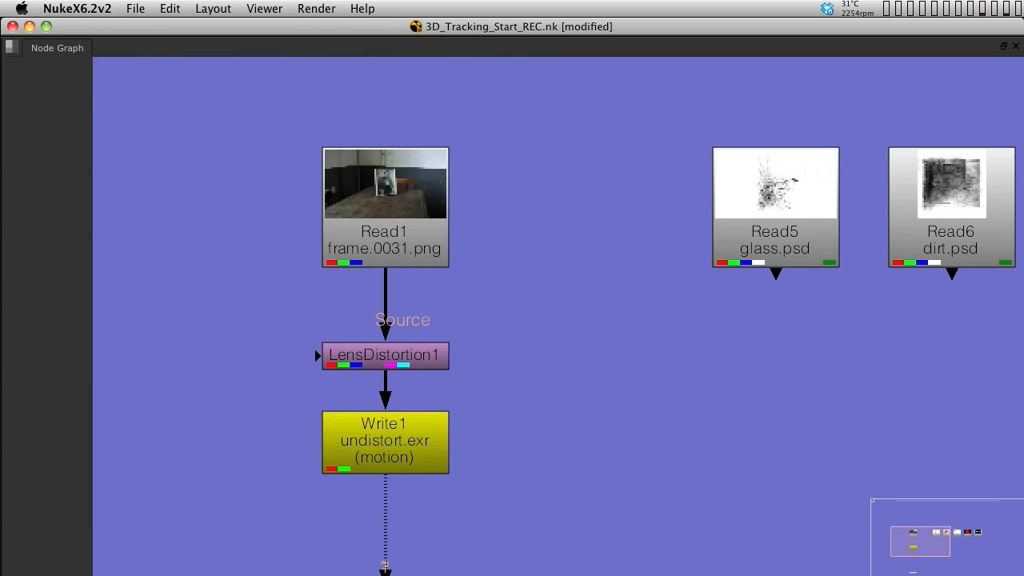
scroll(474, 378, "down", 5)
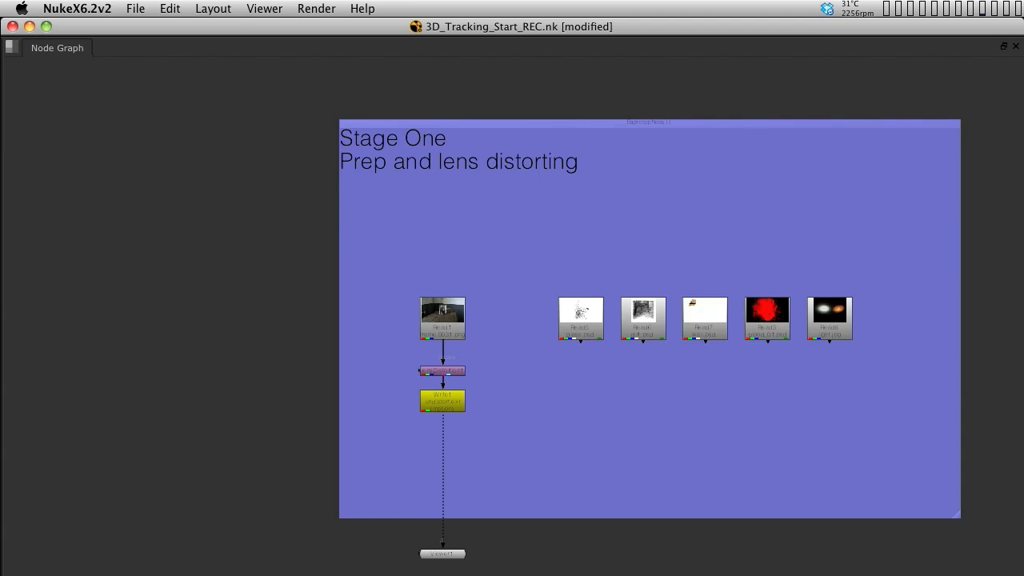
scroll(572, 455, "up", 4)
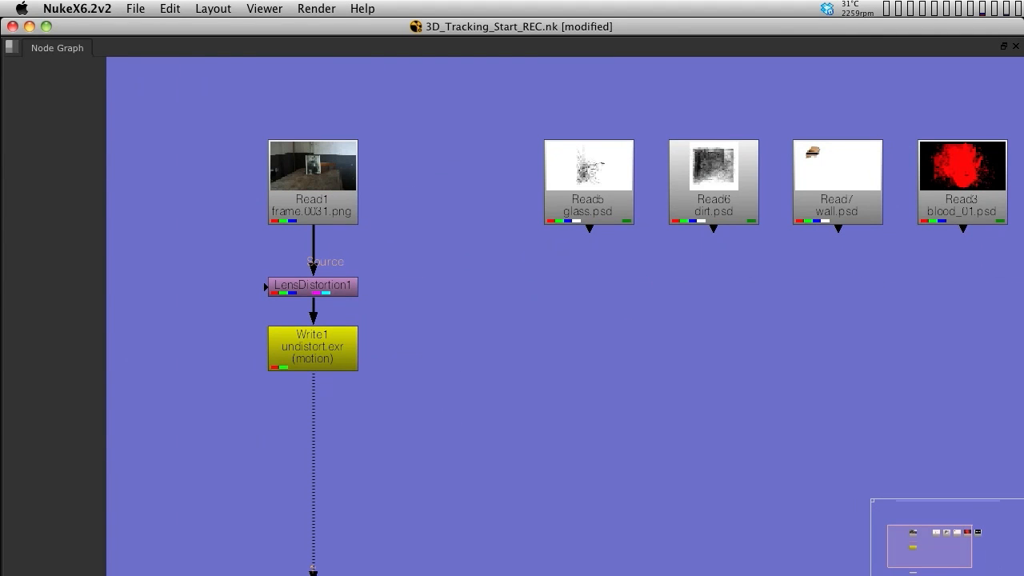
Insert Dot nodes so Read1 routes sideways into LensDistortion1, moving LensDistortion1 and Write1 to the right
key("period")
left_click_drag(493, 364, 490, 326)
left_click_drag(409, 264, 336, 342)
left_click_drag(313, 286, 434, 397)
left_click_drag(494, 332, 313, 288)
left_click_drag(545, 344, 380, 493)
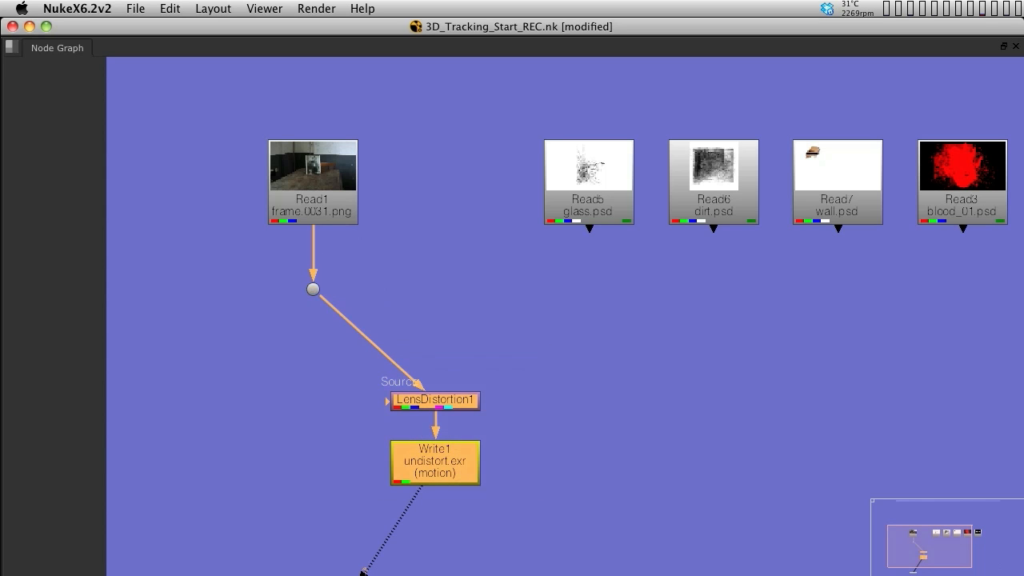
left_click_drag(435, 461, 560, 437)
left_click_drag(424, 329, 560, 289, "ctrl")
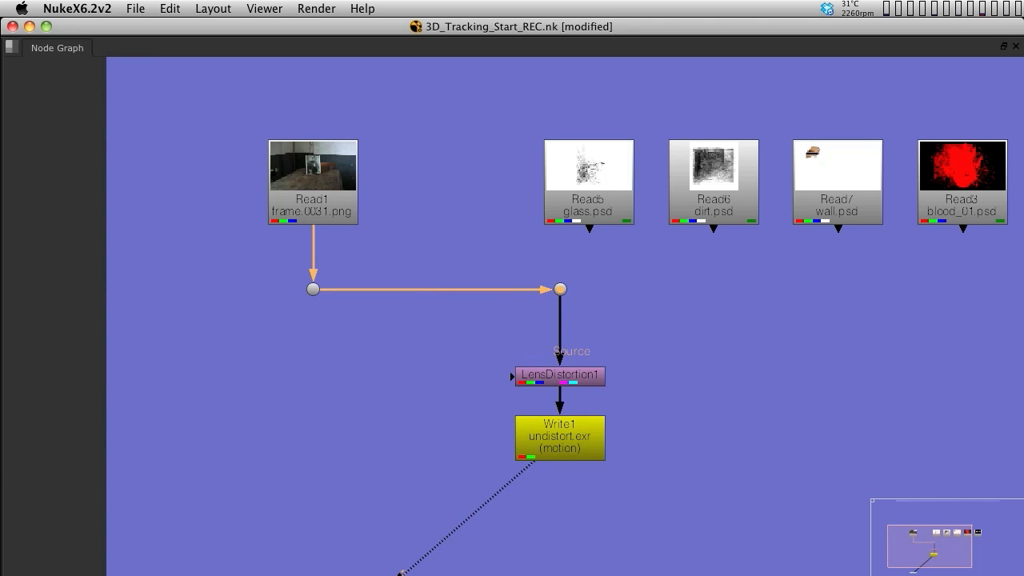
Create an unconnected STMap node in empty space left of LensDistortion1
left_click(560, 376)
left_click(559, 439)
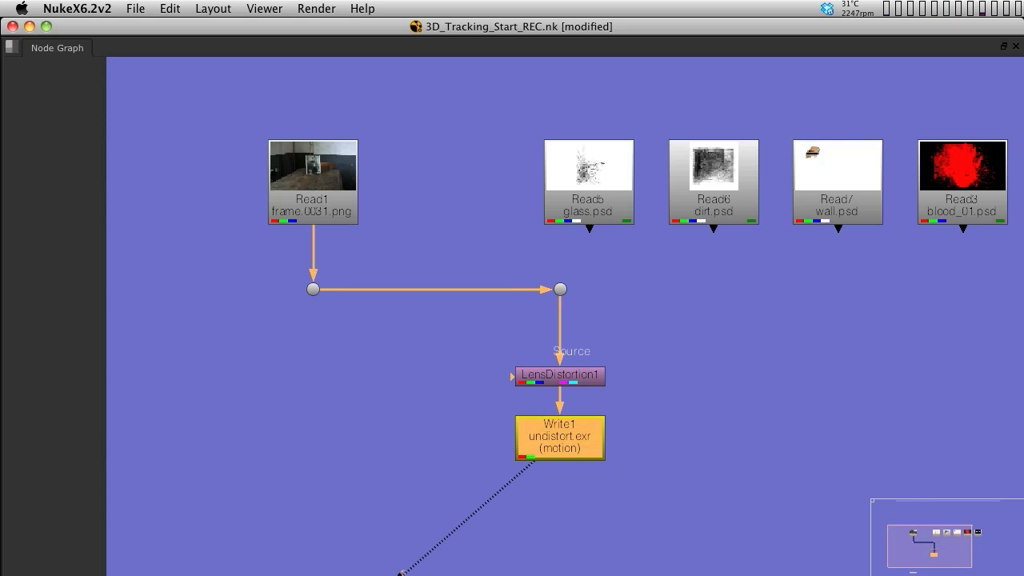
left_click(664, 432)
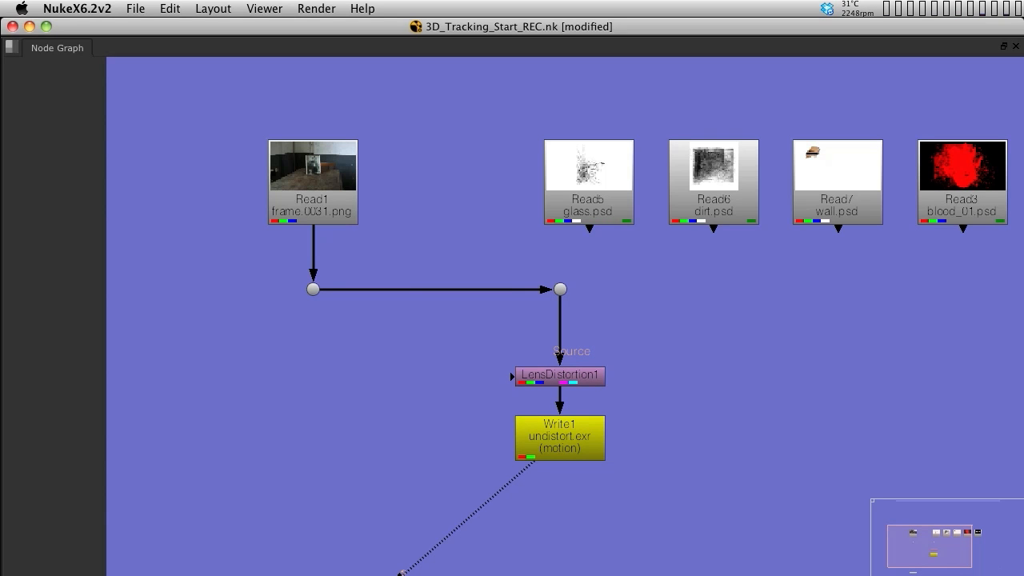
key("Tab")
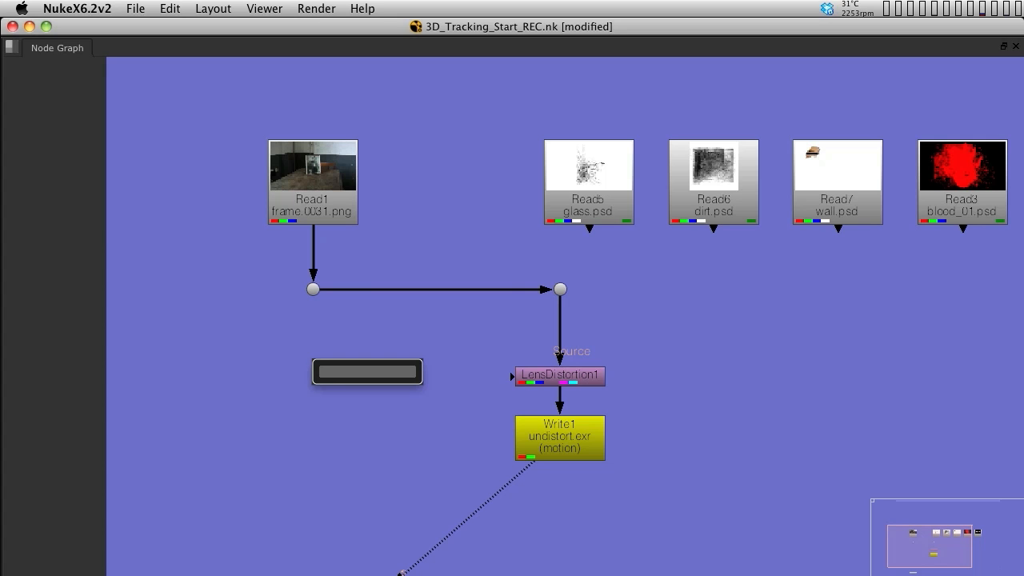
type("s")
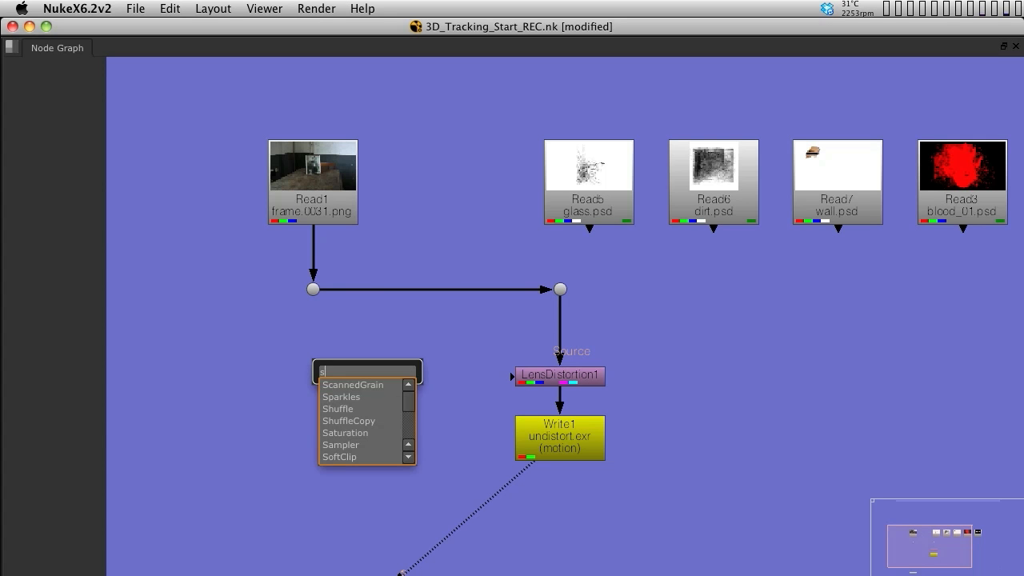
type("tmap")
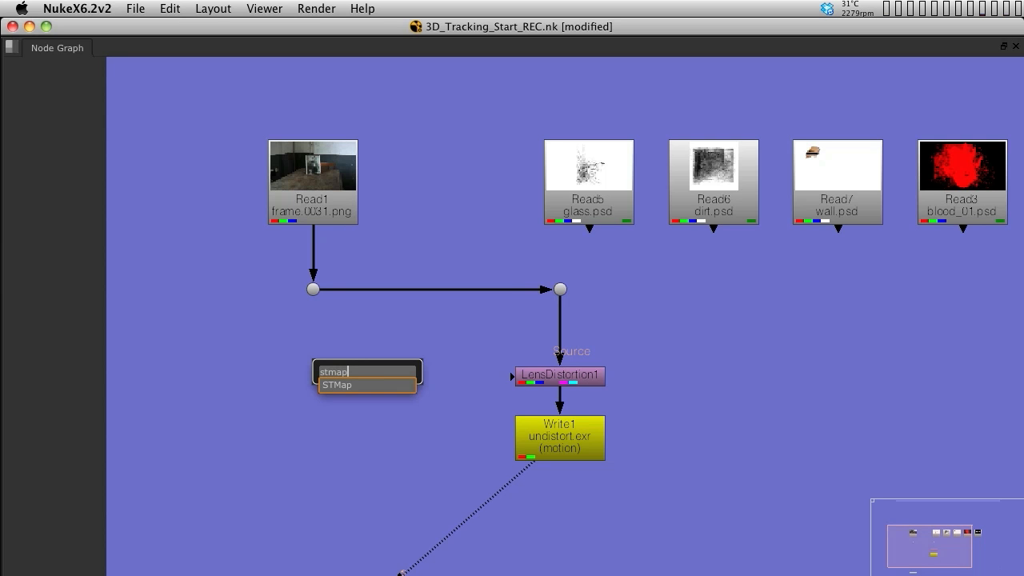
key("Down")
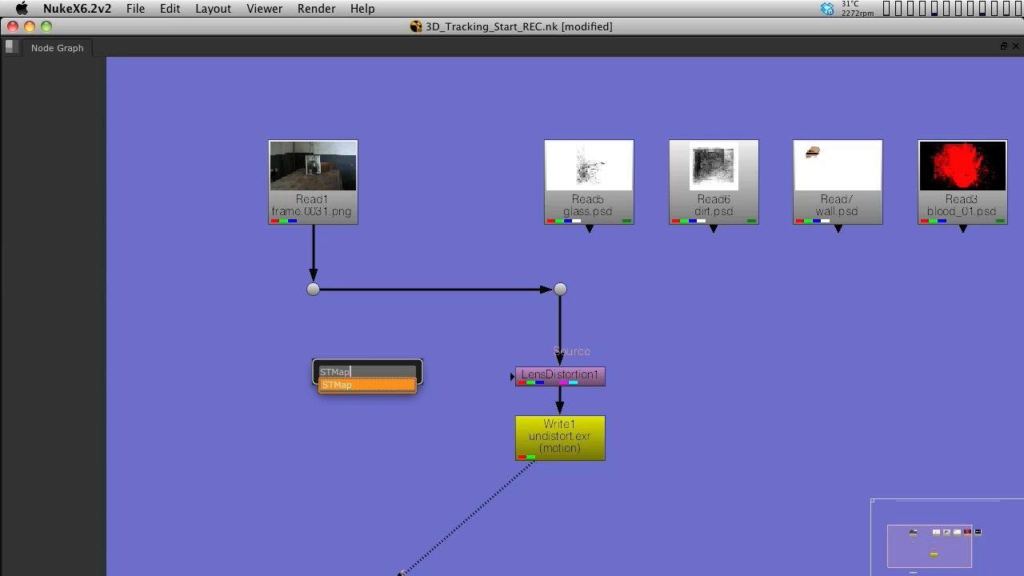
key("Return")
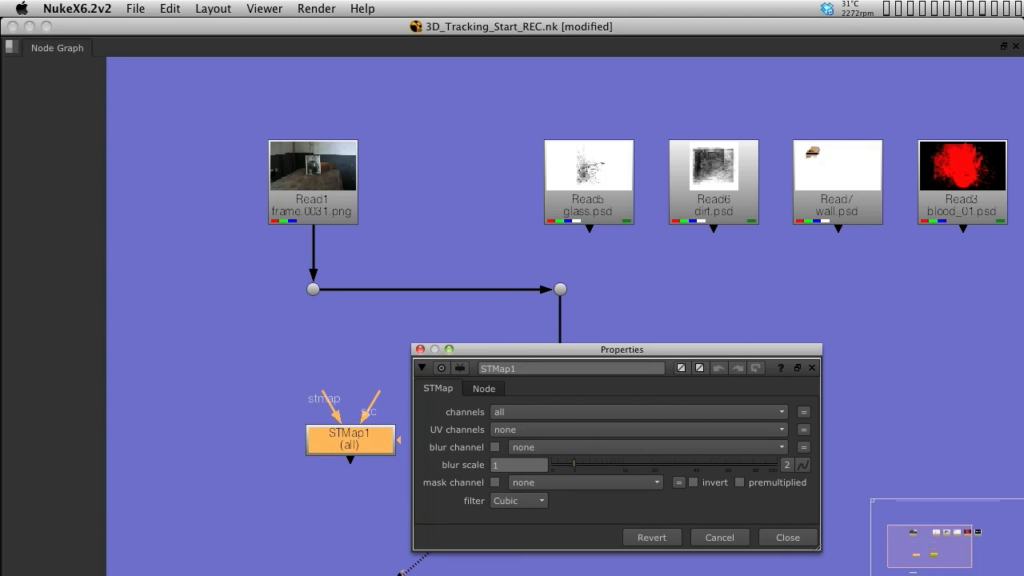
Connect STMap1's src input to the Dot below Read1 and place the node beneath it
left_click_drag(560, 349, 780, 333)
left_click_drag(374, 438, 336, 409)
scroll(335, 408, "up", 5)
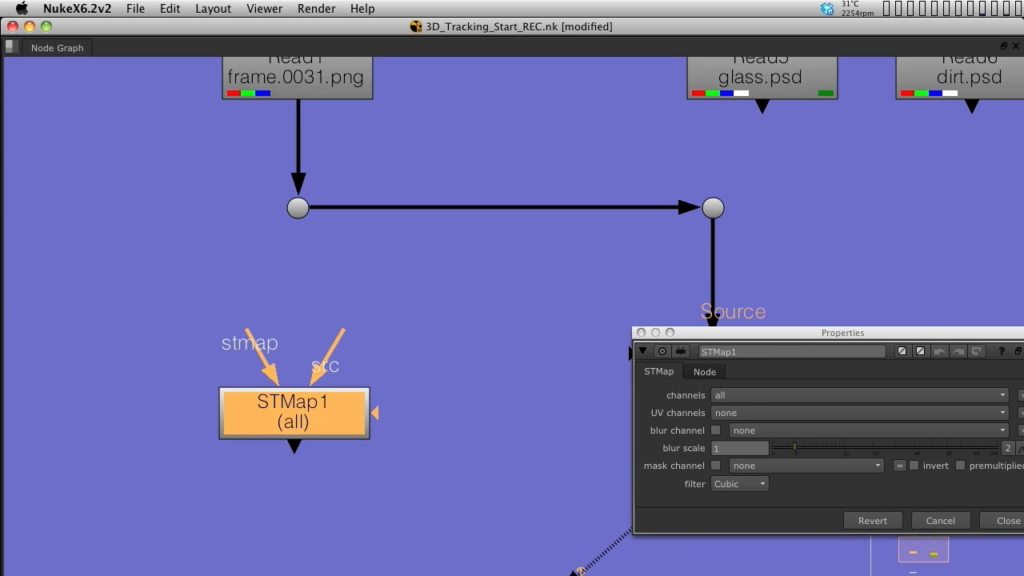
left_click_drag(342, 330, 298, 210)
left_click_drag(295, 413, 298, 439)
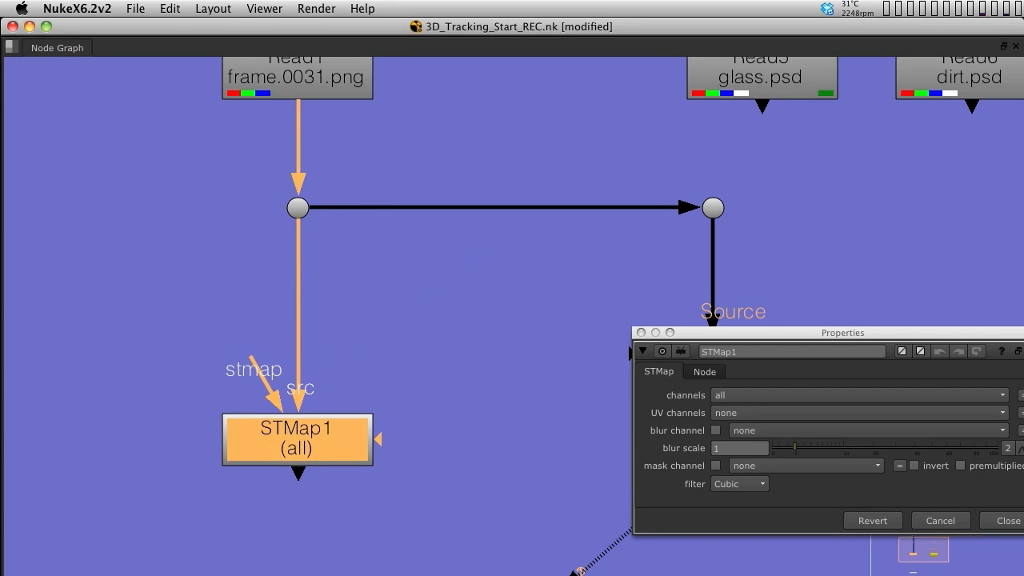
middle_click_drag(298, 440, 298, 467)
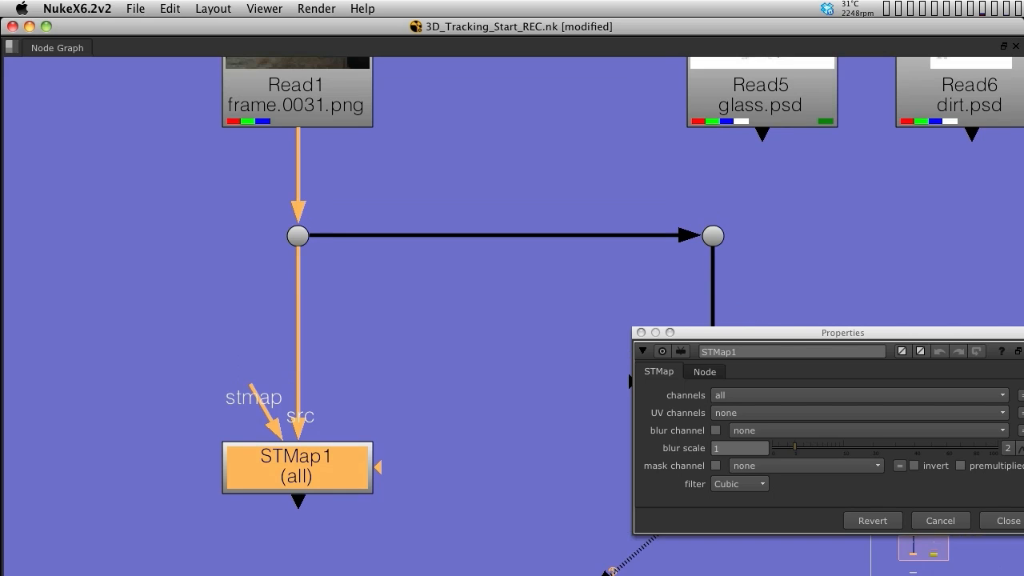
left_click_drag(251, 387, 212, 360)
scroll(409, 367, "down", 1)
scroll(408, 367, "up", 1)
middle_click_drag(409, 367, 510, 303)
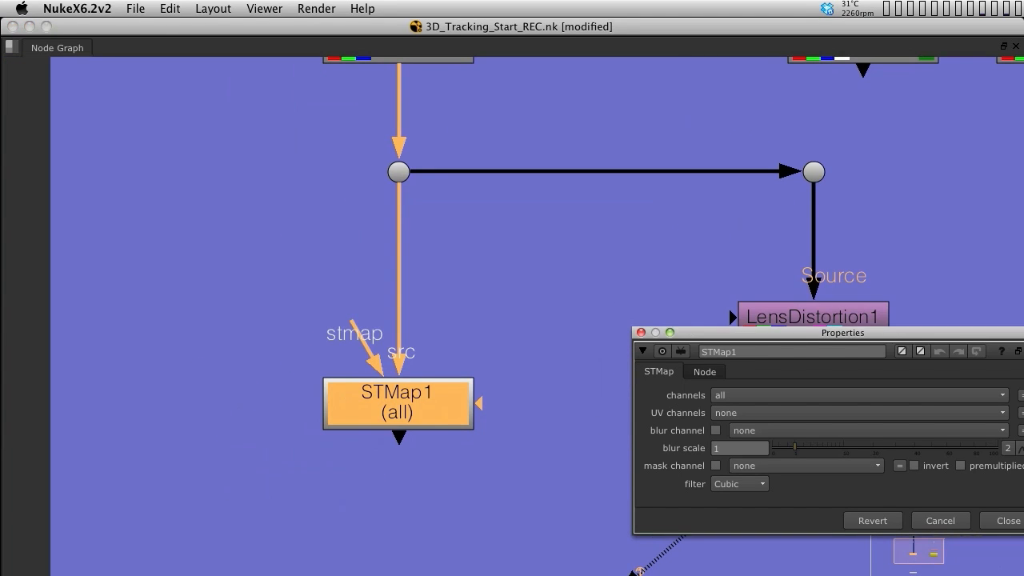
left_click_drag(768, 333, 769, 362)
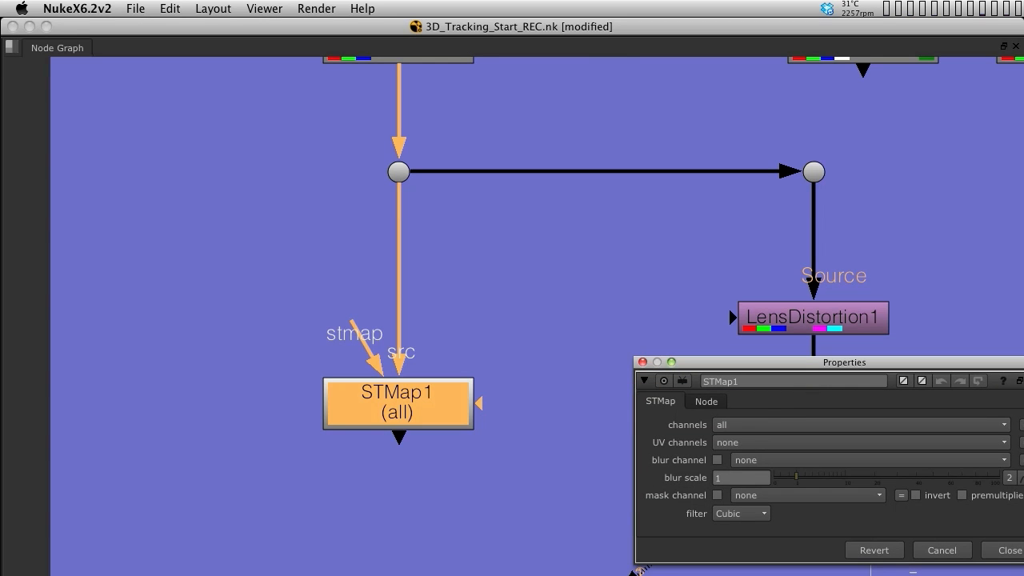
left_click(560, 320)
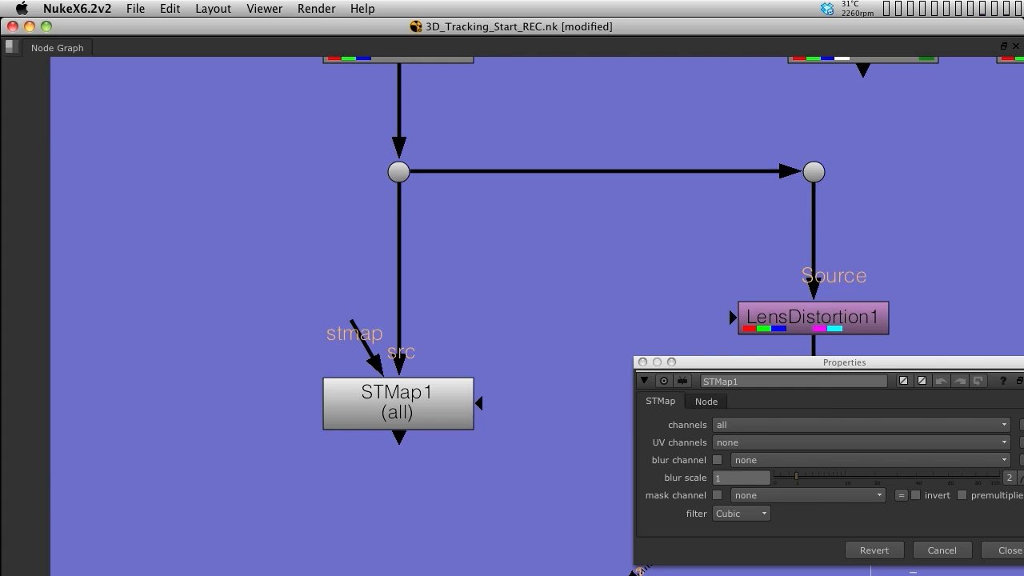
Read in bin/lens_maps/undistort.exr as a new Read node and close its properties
key("r")
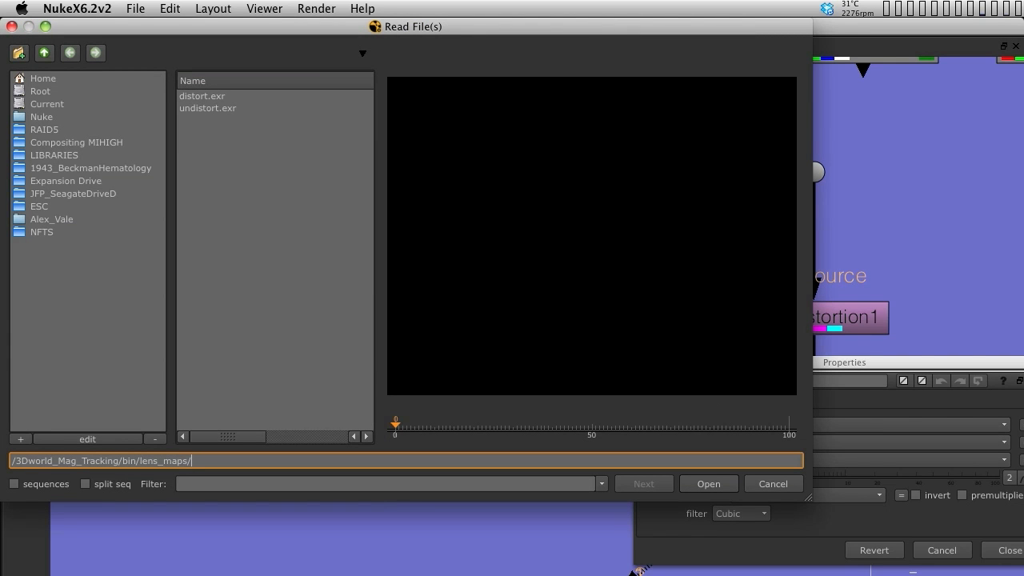
left_click(208, 108)
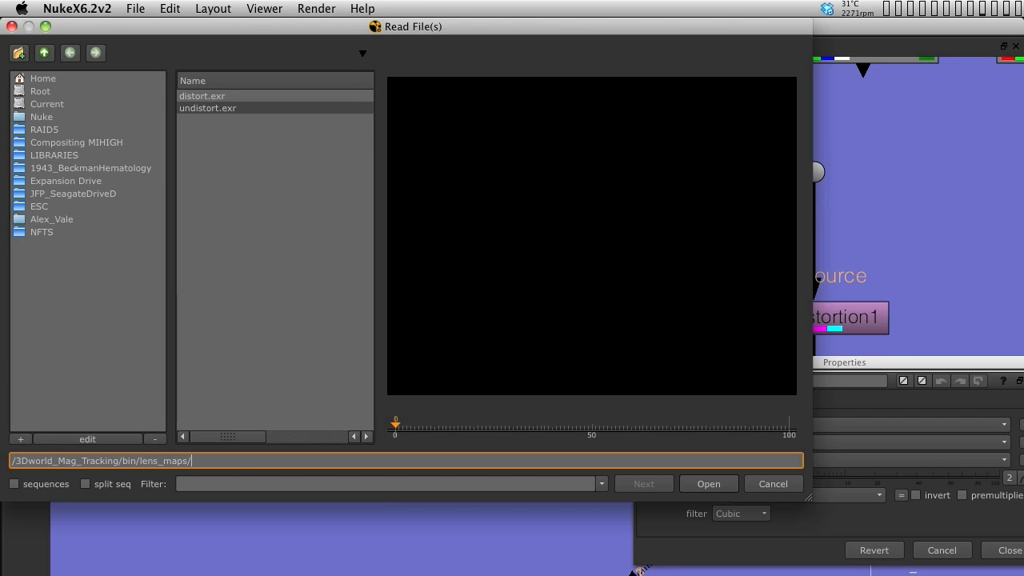
left_click(208, 108)
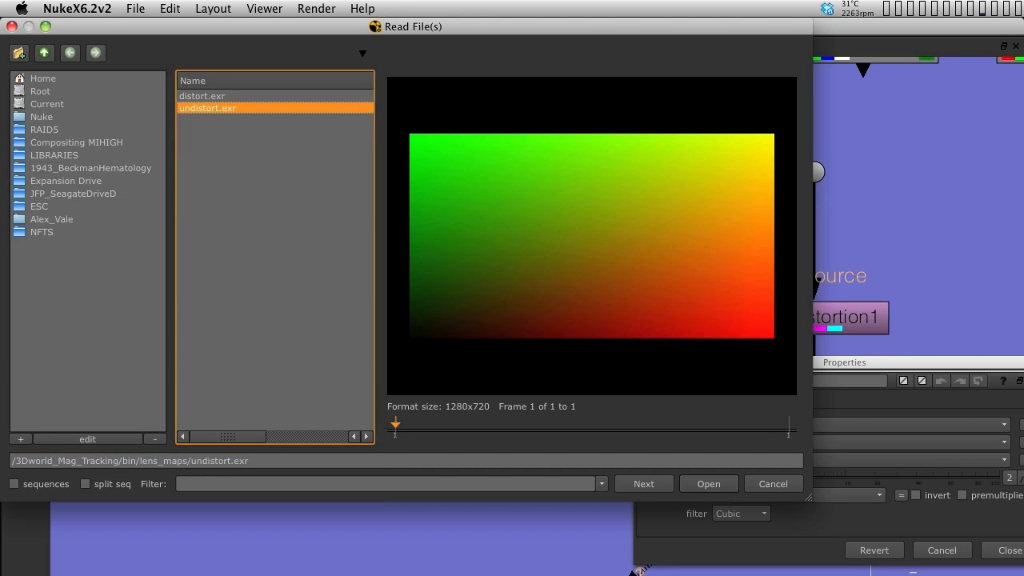
key("Return")
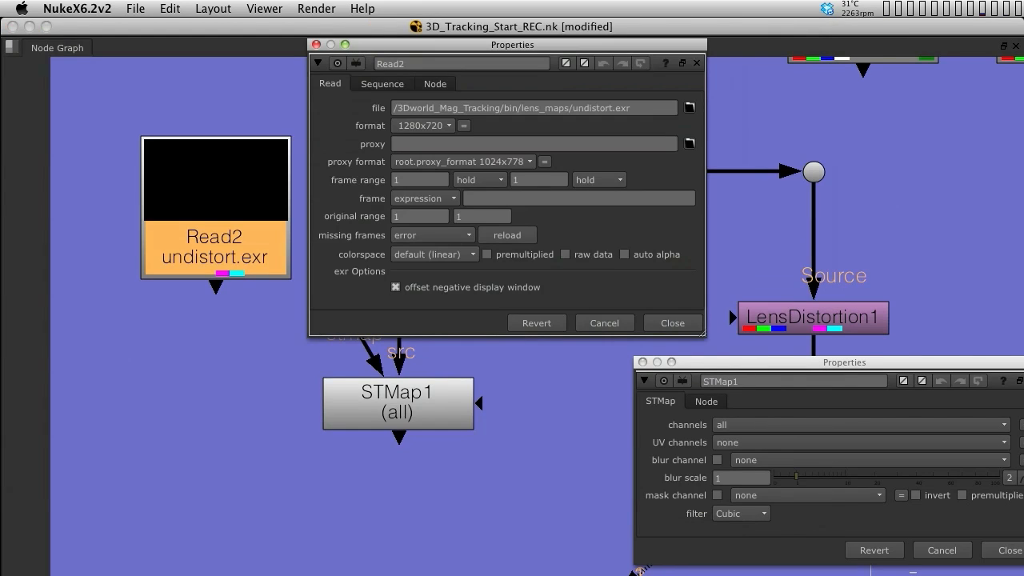
left_click_drag(487, 45, 746, 93)
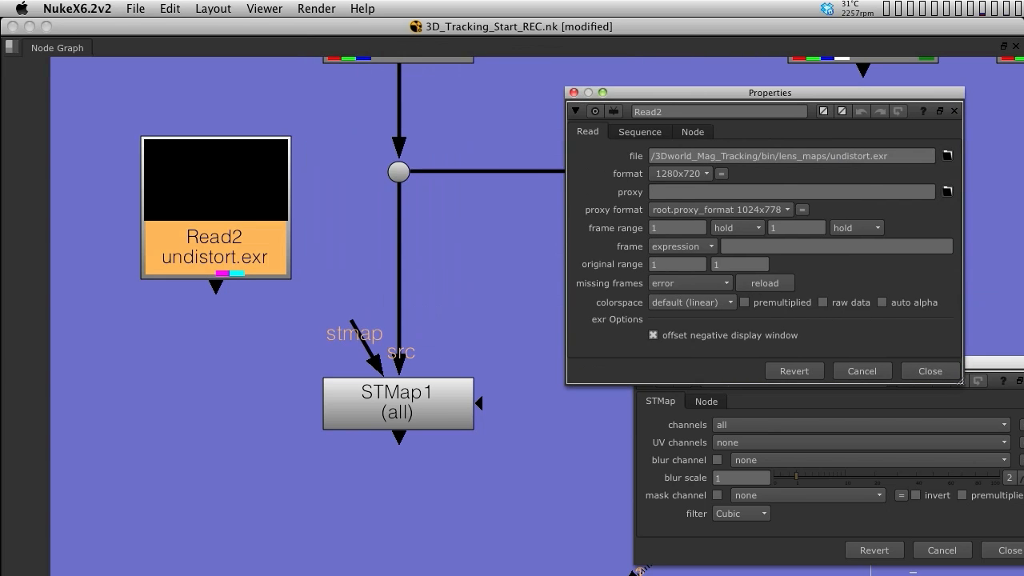
left_click(574, 93)
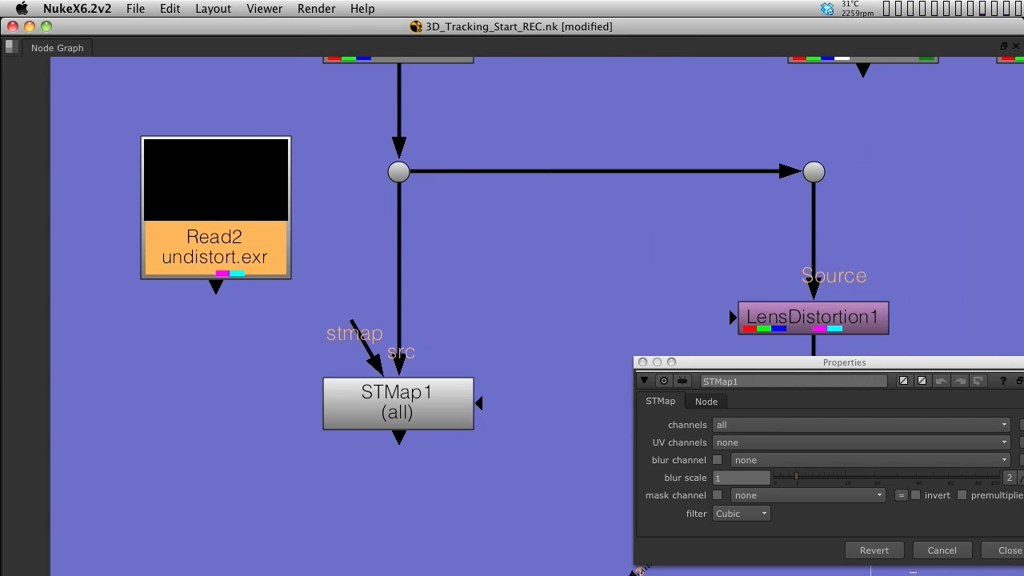
Connect the undistort.exr Read node to STMap1's stmap input and view STMap1
left_click_drag(216, 209, 205, 211)
left_click_drag(352, 321, 160, 435)
left_click(398, 404)
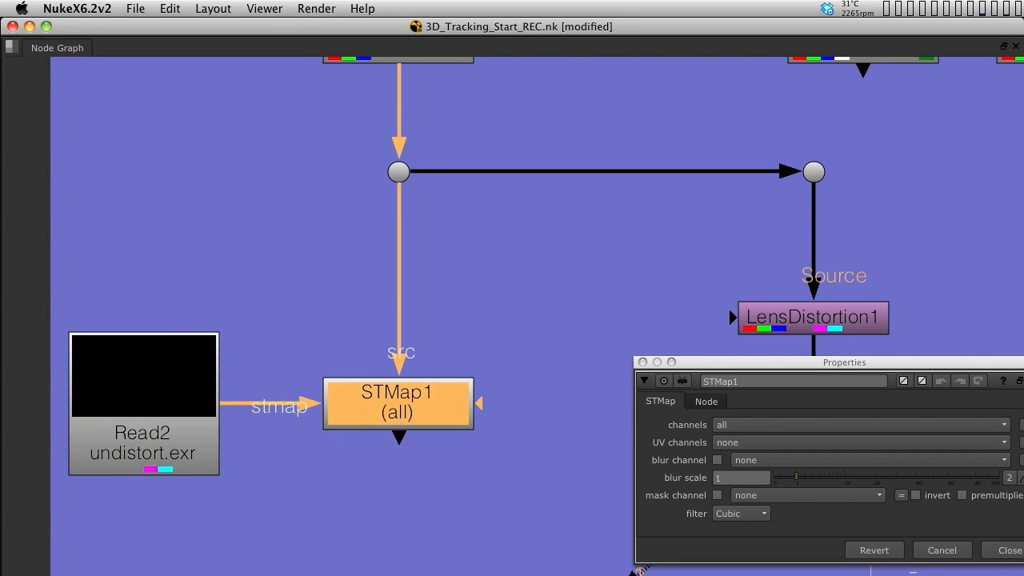
left_click(558, 326)
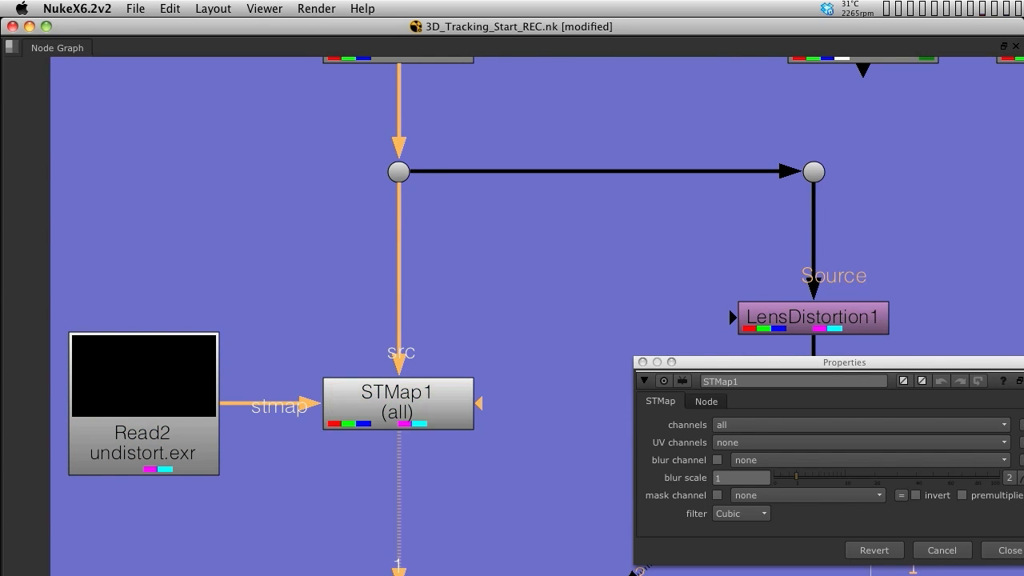
Return to the viewer layout and toggle STMap1 off and on to compare the plate
key("space")
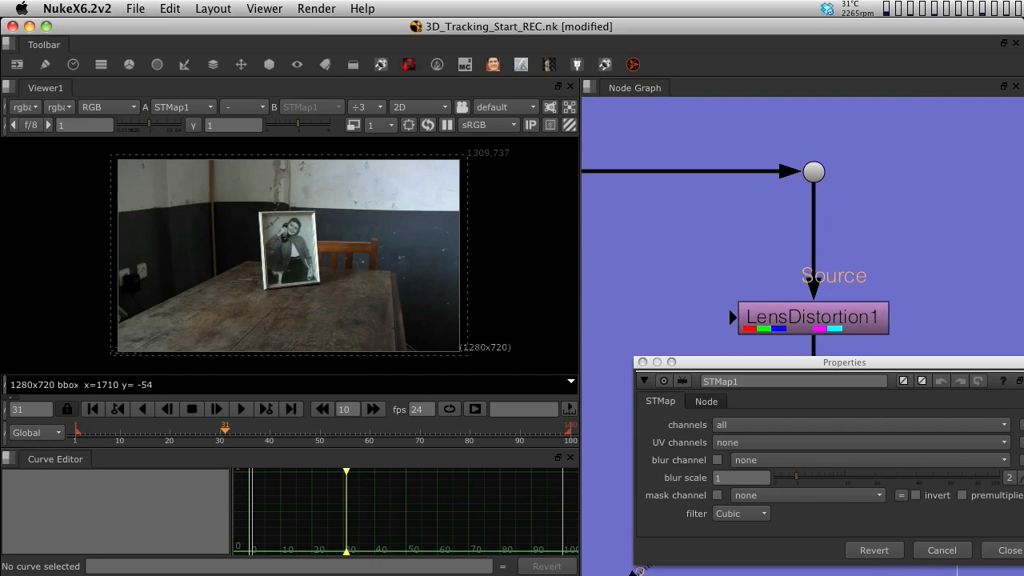
middle_click_drag(592, 347, 886, 199)
scroll(854, 227, "down", 8)
scroll(855, 228, "up", 3)
scroll(851, 229, "up", 5)
scroll(850, 229, "down", 2)
scroll(850, 229, "up", 1)
scroll(850, 229, "down", 5)
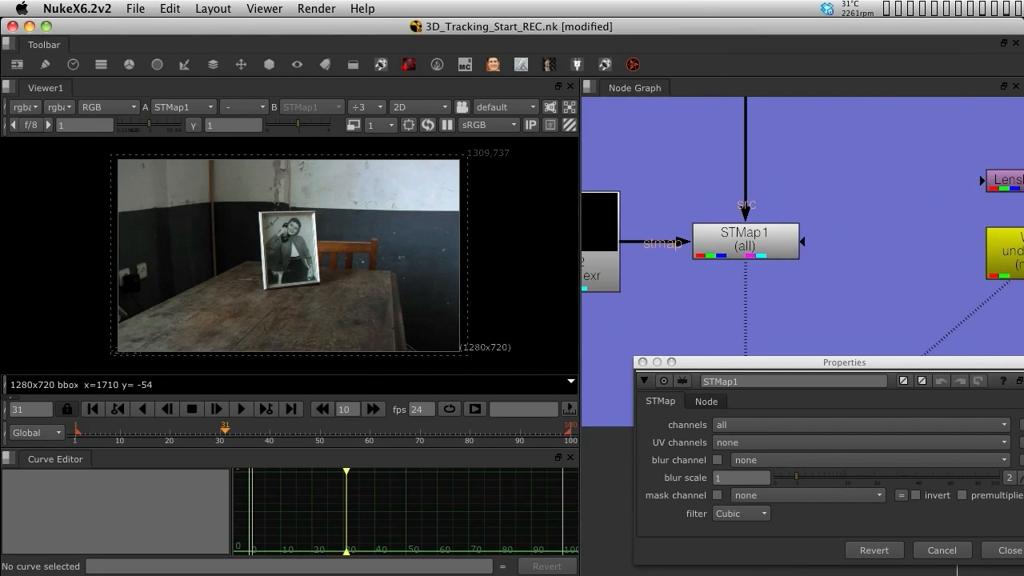
middle_click_drag(816, 236, 838, 280)
left_click(822, 279)
key("d")
key("d")
Set STMap1's UV channels to the motion layer
left_click_drag(832, 363, 797, 359)
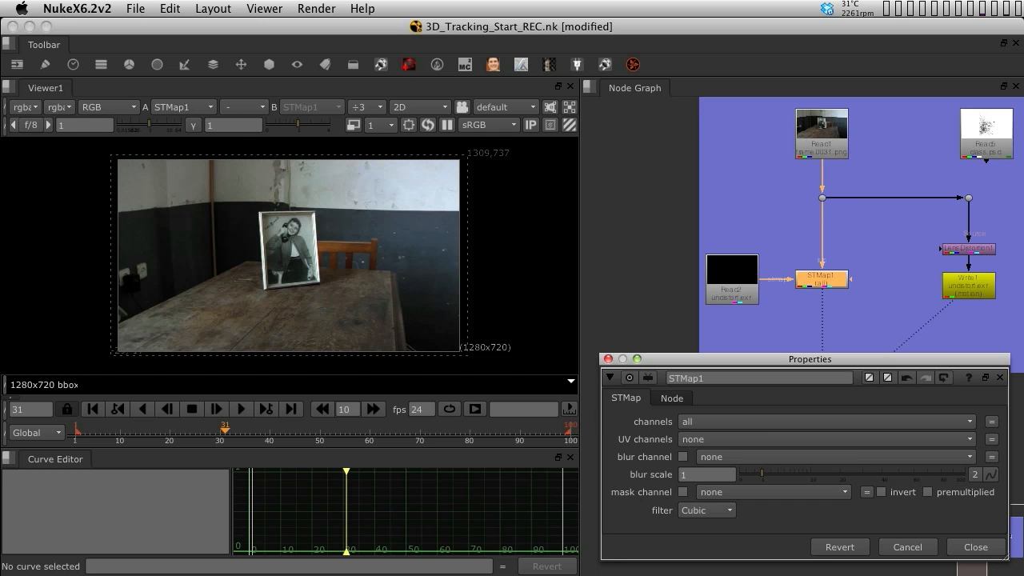
left_click(720, 439)
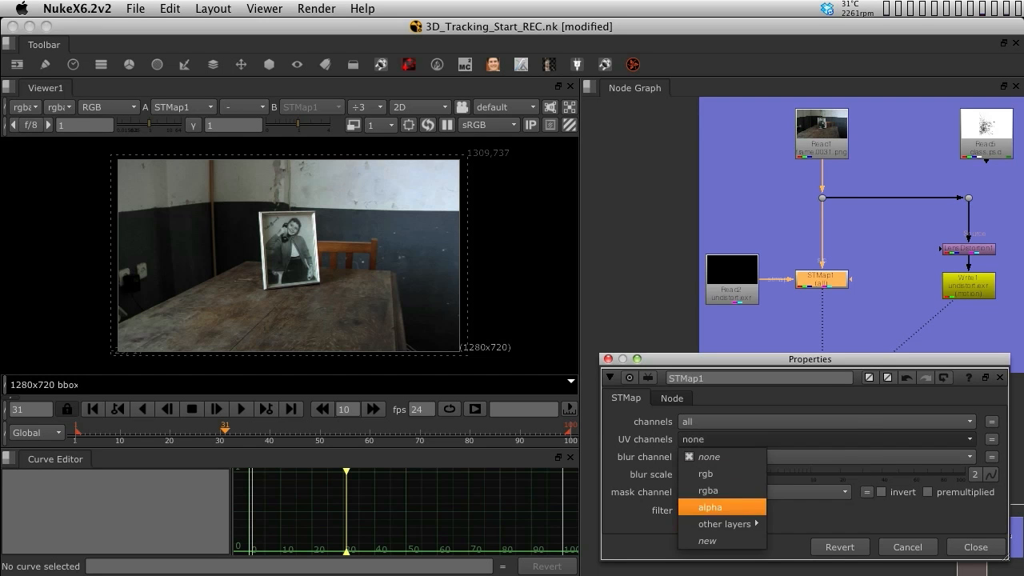
mouse_move(724, 523)
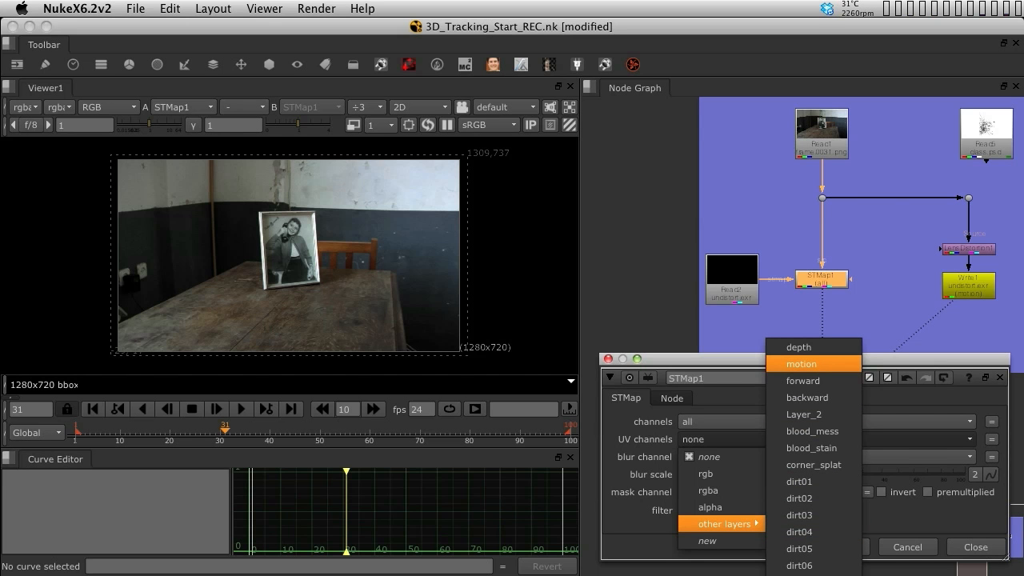
left_click(801, 364)
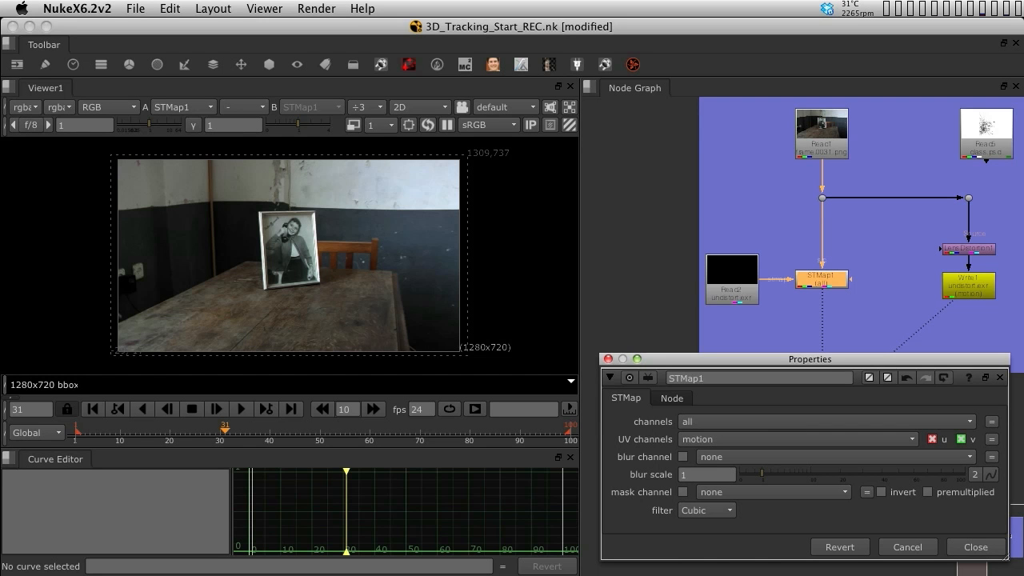
Toggle STMap1 off and on repeatedly to compare the undistorted plate with the original
key("d")
key("d")
key("d")
key("d")
key("d")
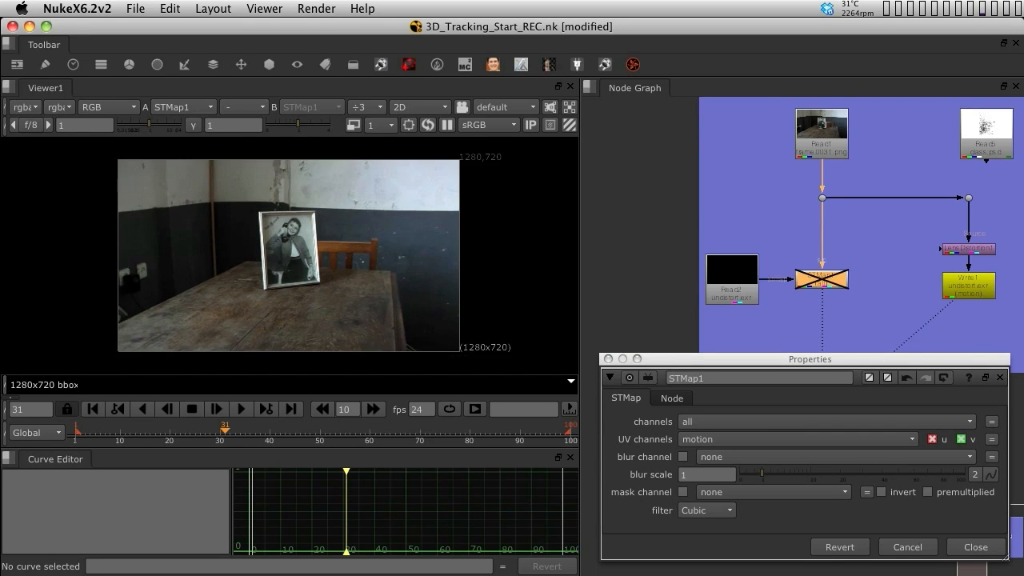
key("d")
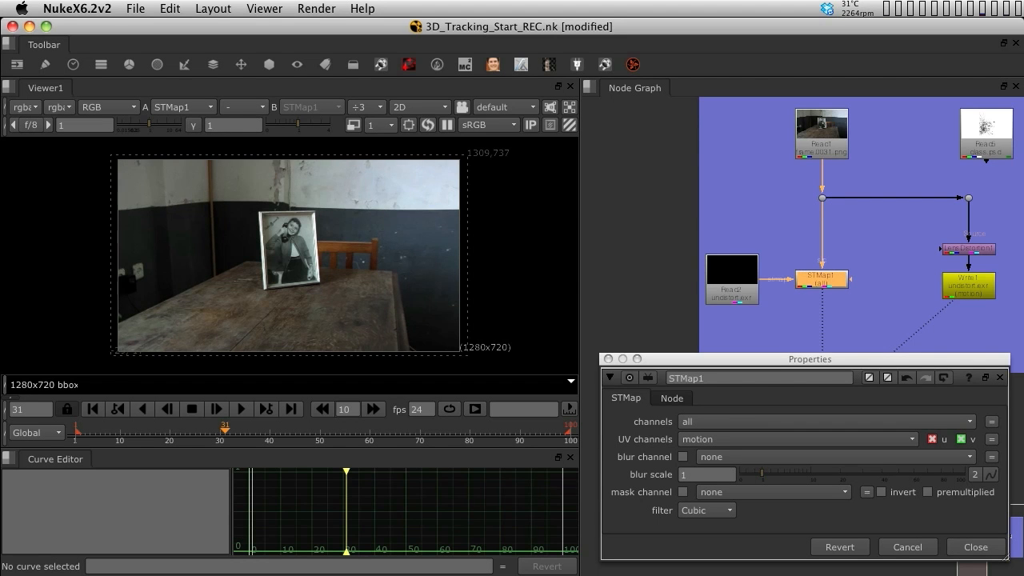
key("d")
key("d")
key("d")
key("d")
key("d")
key("d")
key("d")
key("d")
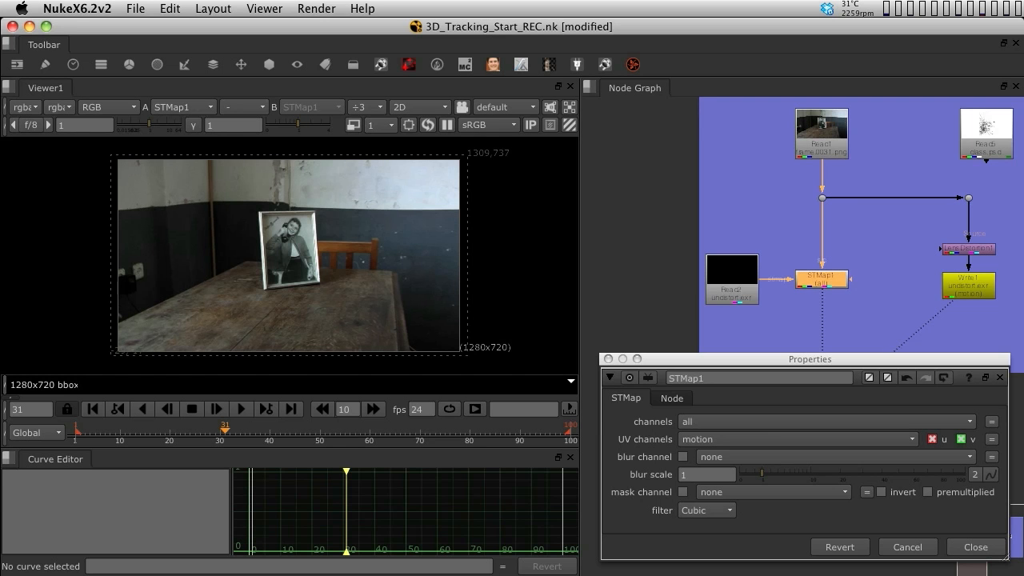